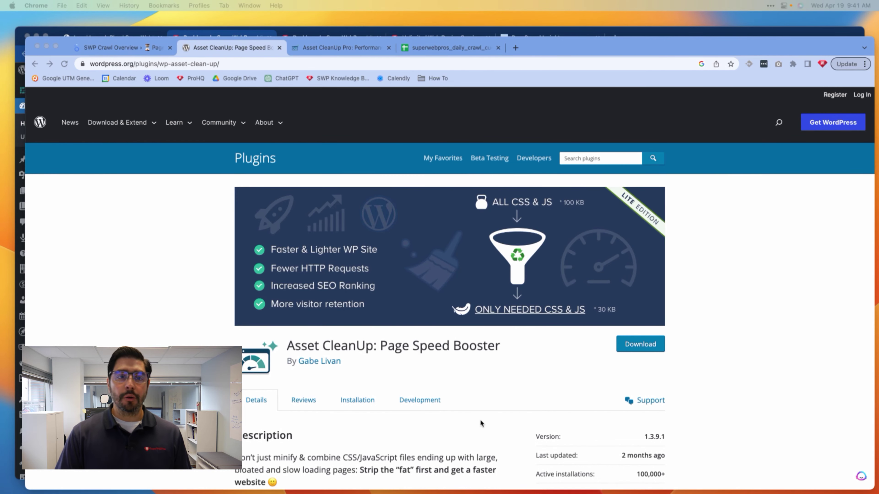
# - Scroll through the free Asset CleanUp plugin listing, then open the Asset CleanUp Pro: Performance product page
pyautogui.scroll(-5, 788, 276)
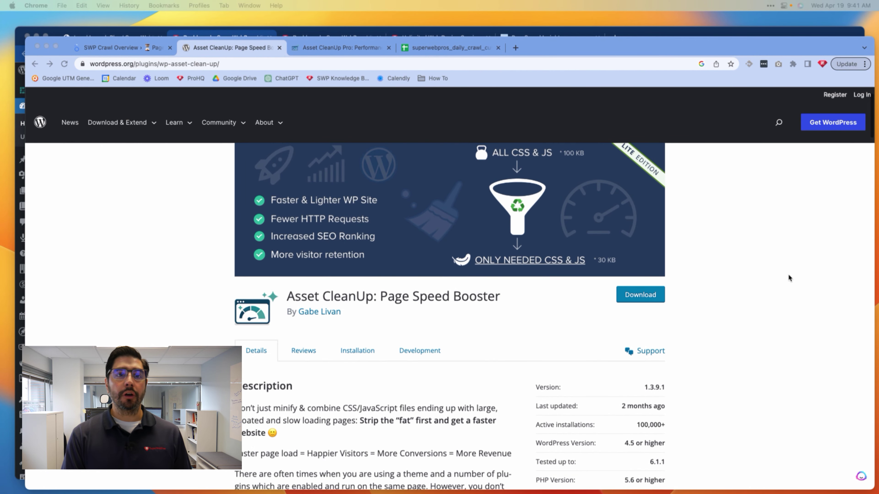
pyautogui.scroll(-3, 789, 275)
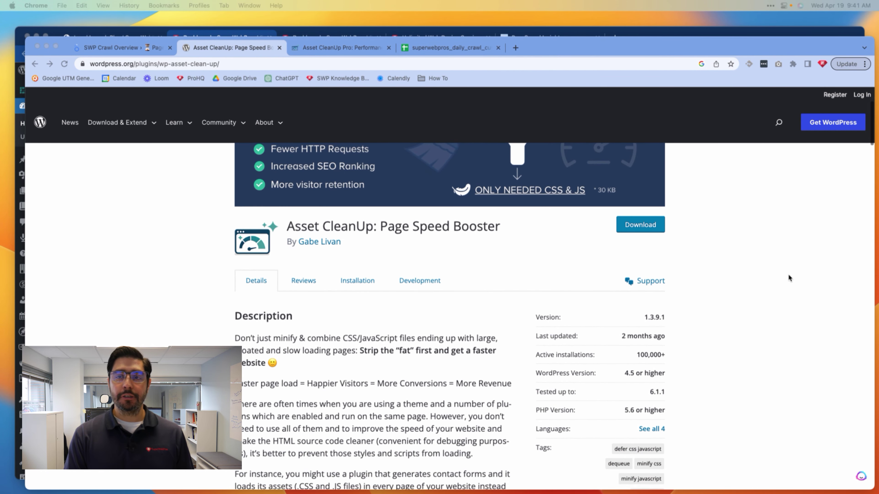
pyautogui.scroll(-1, 788, 274)
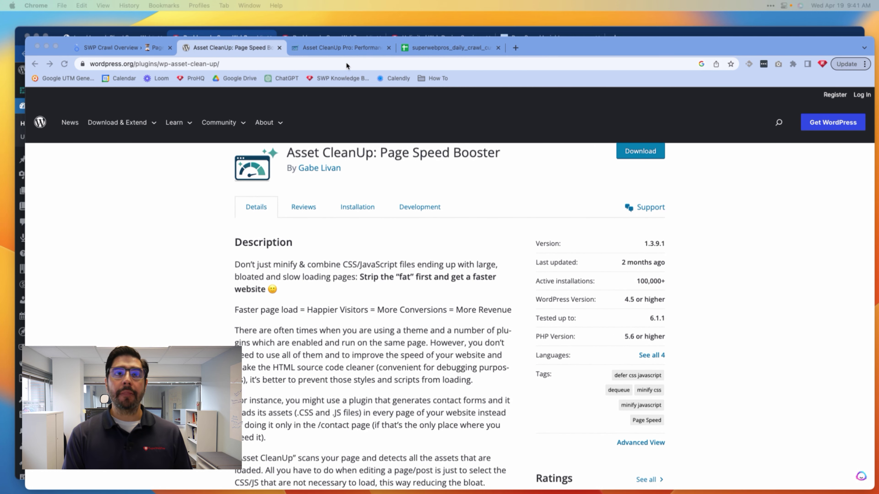
pyautogui.click(347, 49)
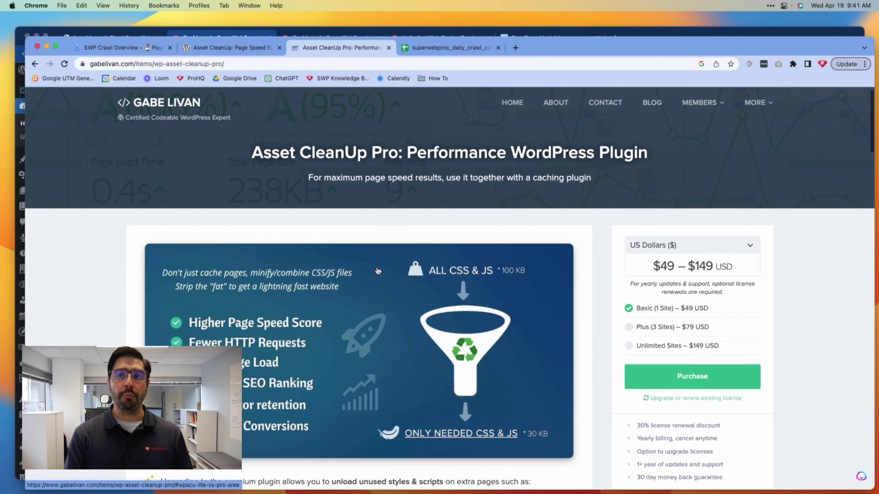
# - Scroll the Pro pricing and features, then head back toward the free plugin listing
pyautogui.scroll(-4, 378, 271)
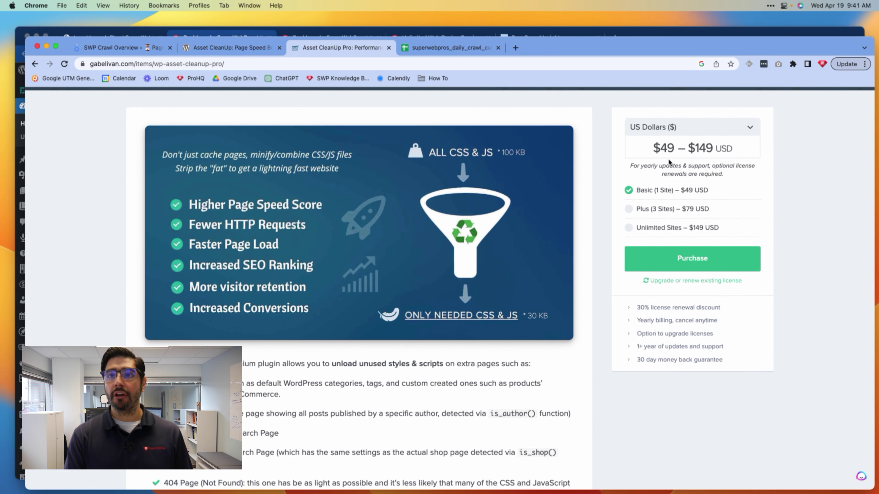
pyautogui.click(229, 48)
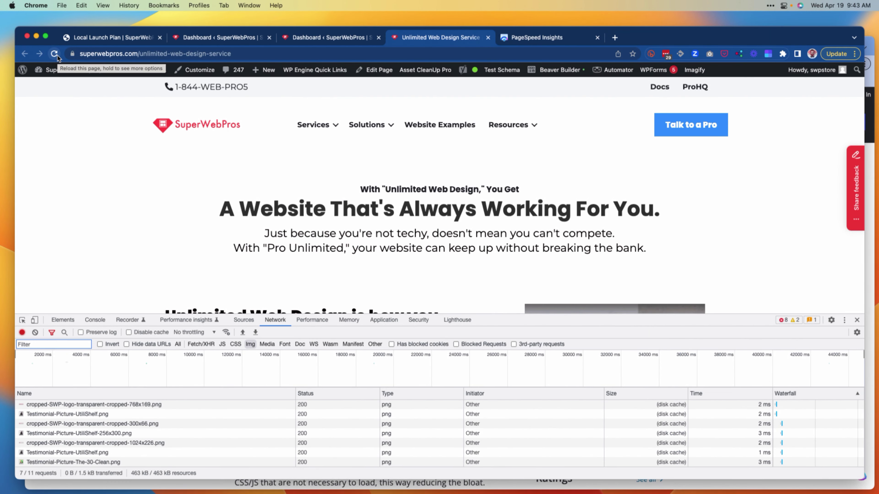
# - Reload the Unlimited Web Design Service page to record its network requests, then switch to PageSpeed Insights
pyautogui.click(54, 53)
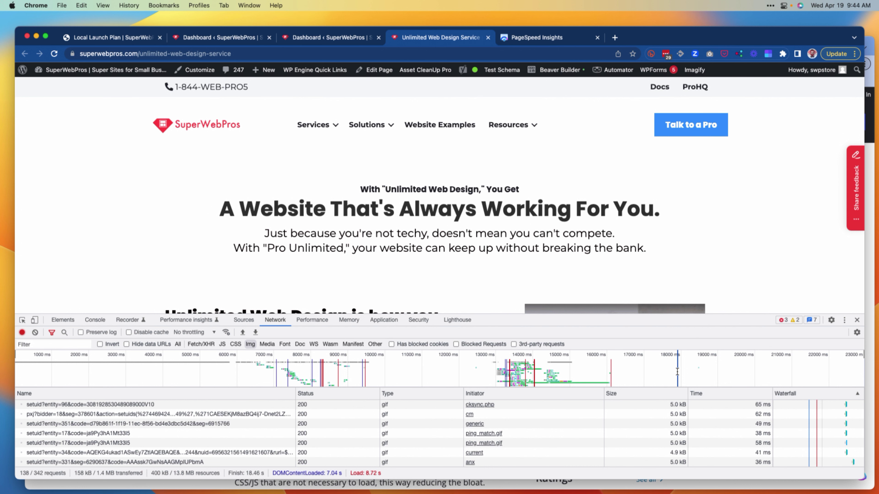
pyautogui.hotkey('ctrl', 'Tab')
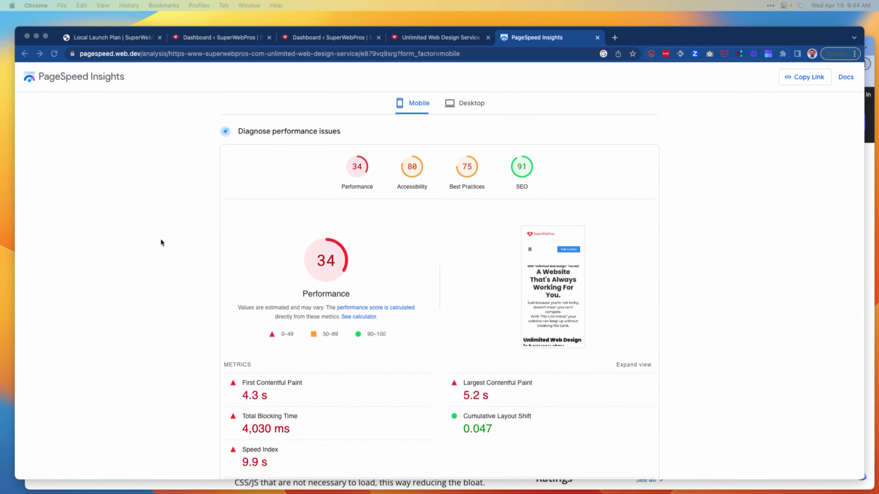
# - Scroll down to the PageSpeed Opportunities list, then return to the Unlimited Web Design Service page
pyautogui.scroll(-5, 693, 277)
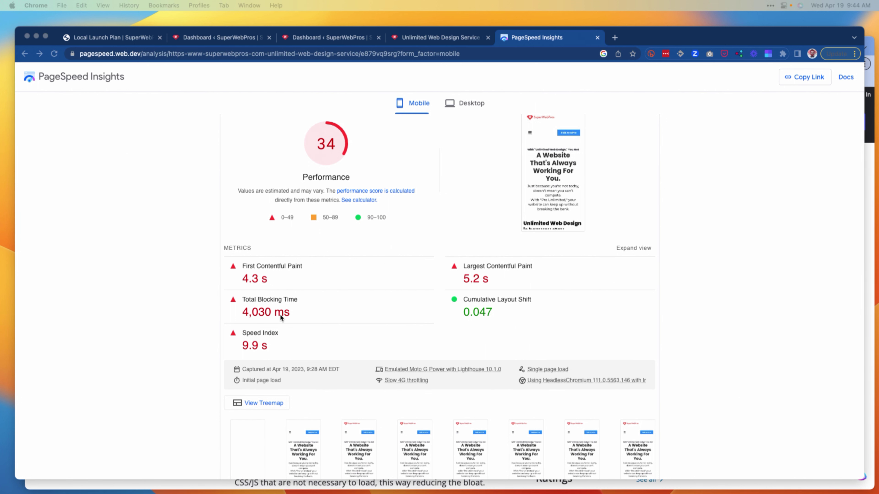
pyautogui.scroll(-10, 280, 316)
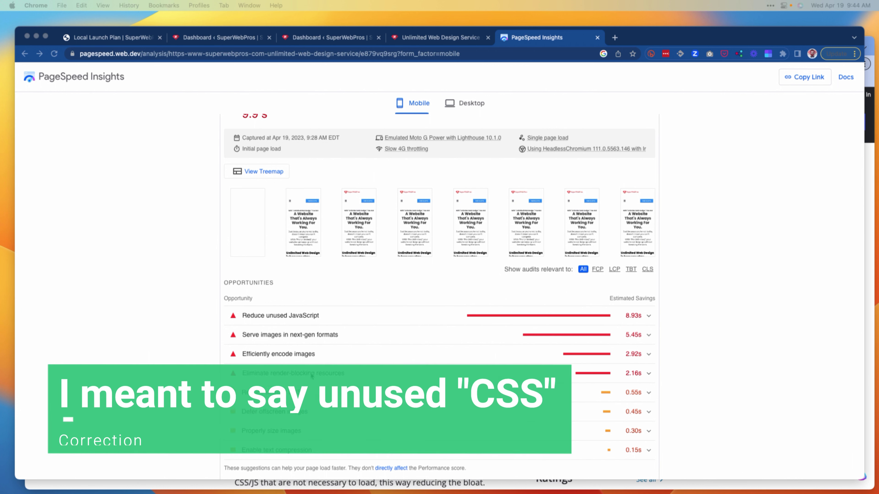
pyautogui.click(435, 46)
pyautogui.click(438, 43)
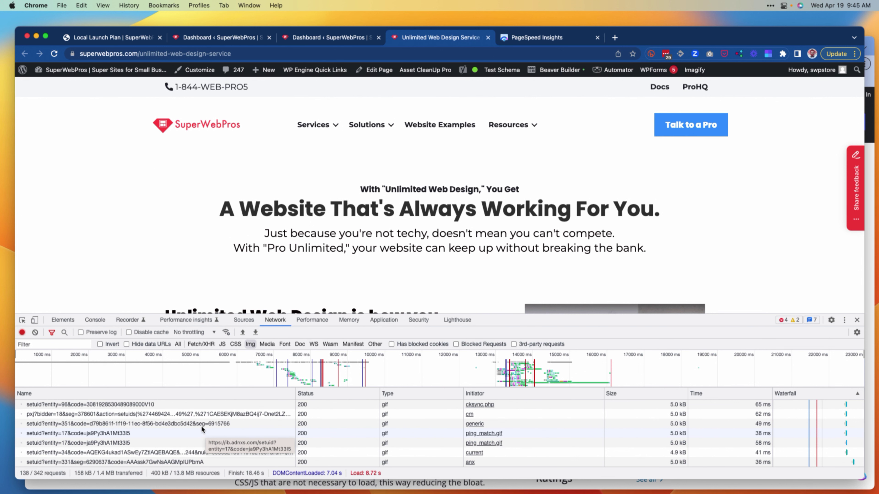
# - Show the page's DOM in the Elements panel and expand the inline script to read its code
pyautogui.click(63, 319)
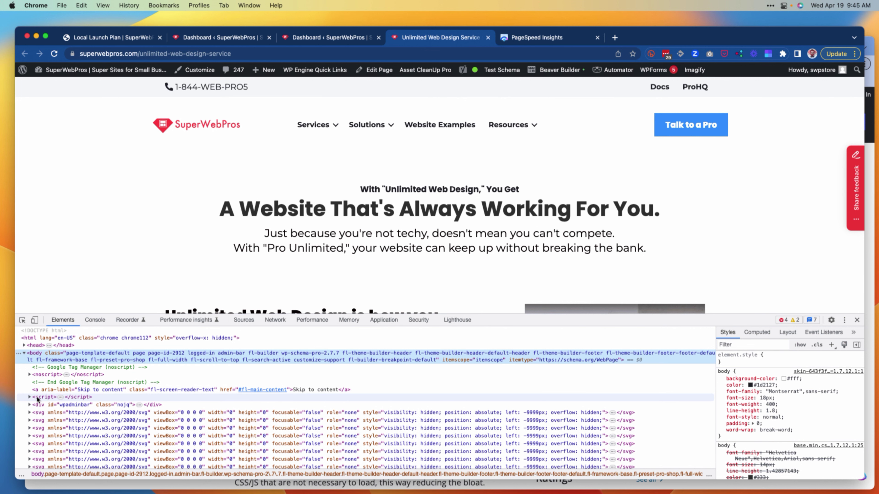
pyautogui.click(30, 398)
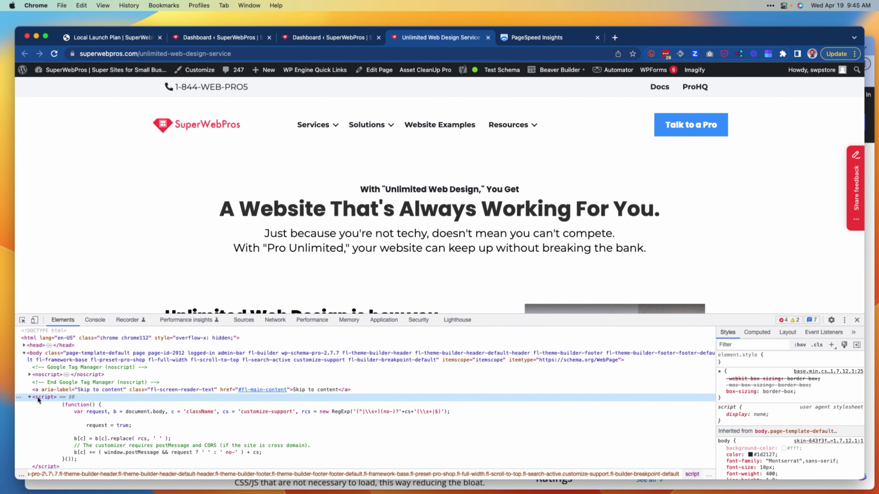
pyautogui.scroll(-2, 93, 423)
pyautogui.scroll(2, 71, 395)
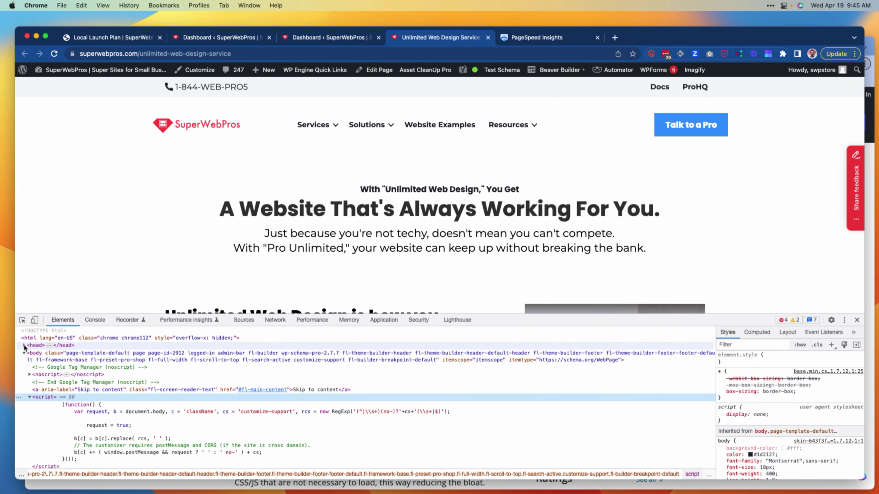
# - Expand the head element and scroll through its loaded scripts and stylesheets, then return to PageSpeed Insights
pyautogui.click(24, 345)
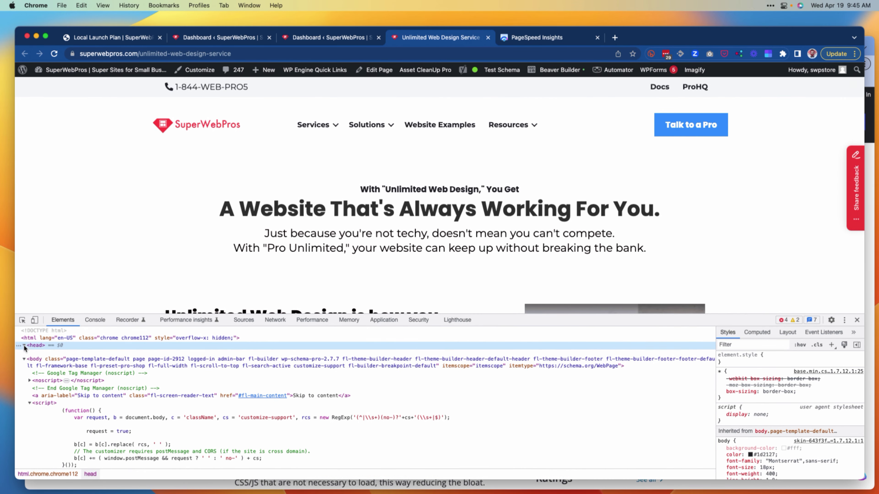
pyautogui.scroll(-3, 71, 367)
pyautogui.scroll(-6, 71, 367)
pyautogui.scroll(-6, 71, 367)
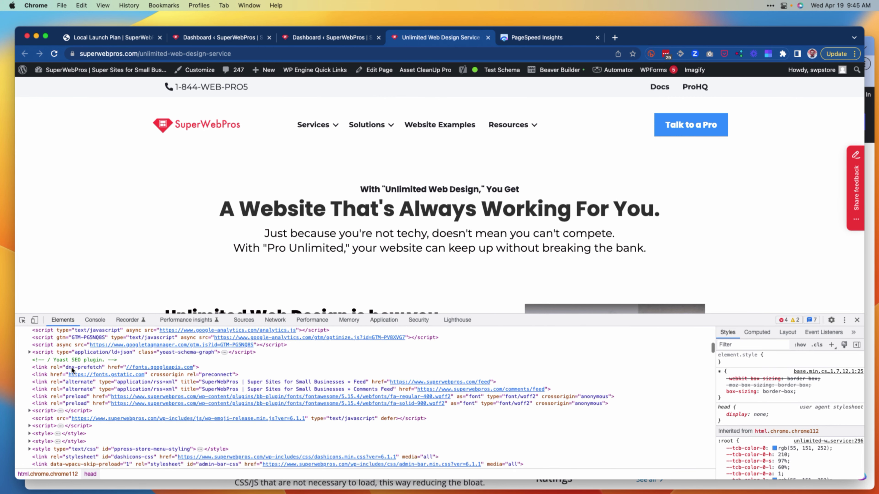
pyautogui.scroll(-6, 71, 367)
pyautogui.scroll(-6, 71, 367)
pyautogui.scroll(-6, 72, 369)
pyautogui.scroll(-6, 71, 367)
pyautogui.scroll(-6, 71, 366)
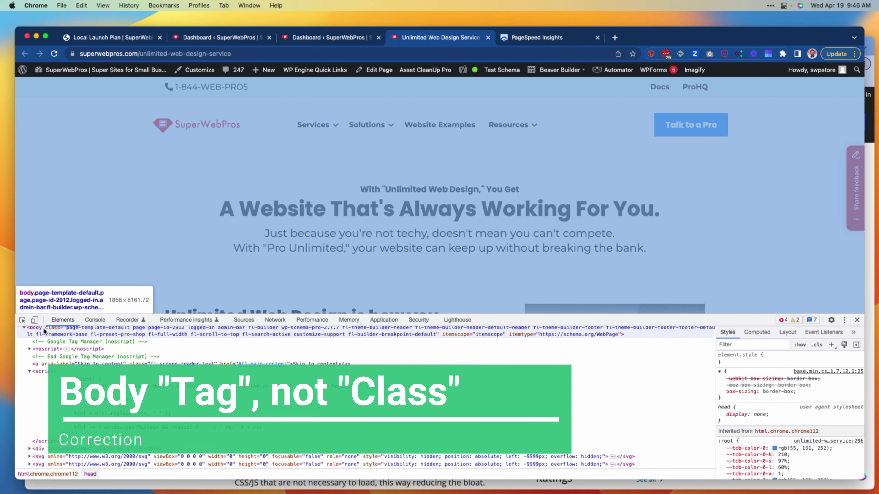
pyautogui.scroll(4, 59, 341)
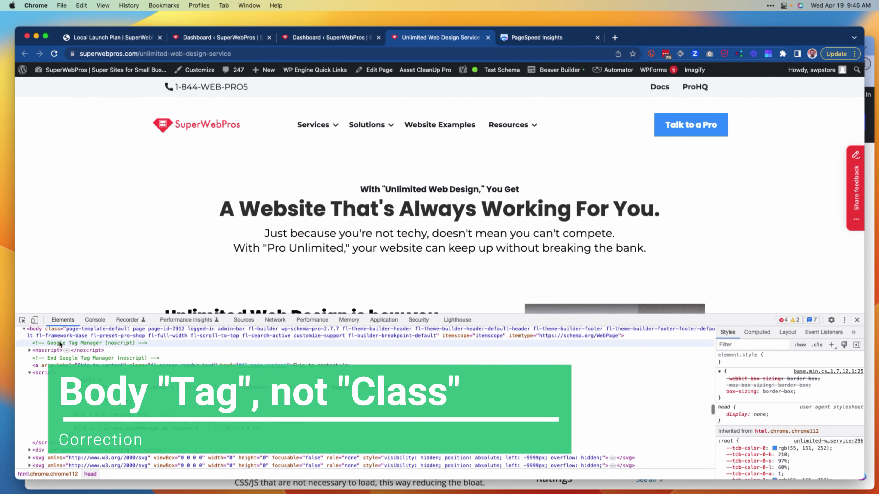
pyautogui.scroll(5, 56, 368)
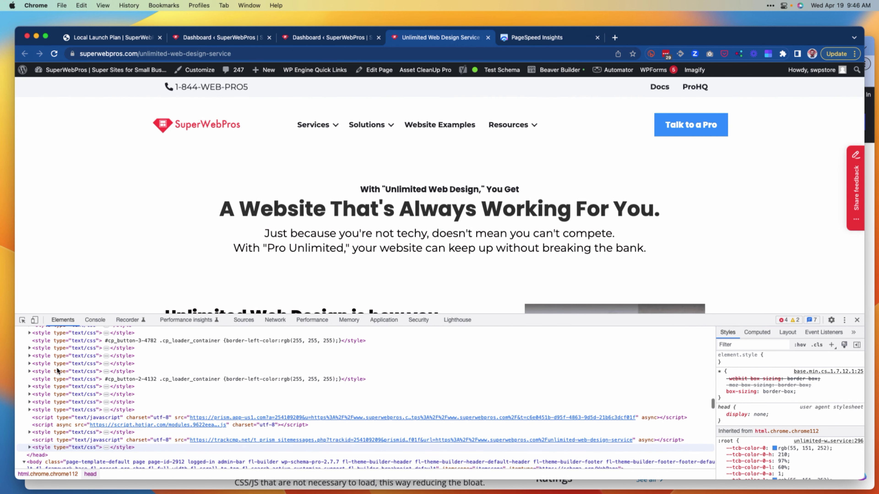
pyautogui.scroll(5, 56, 367)
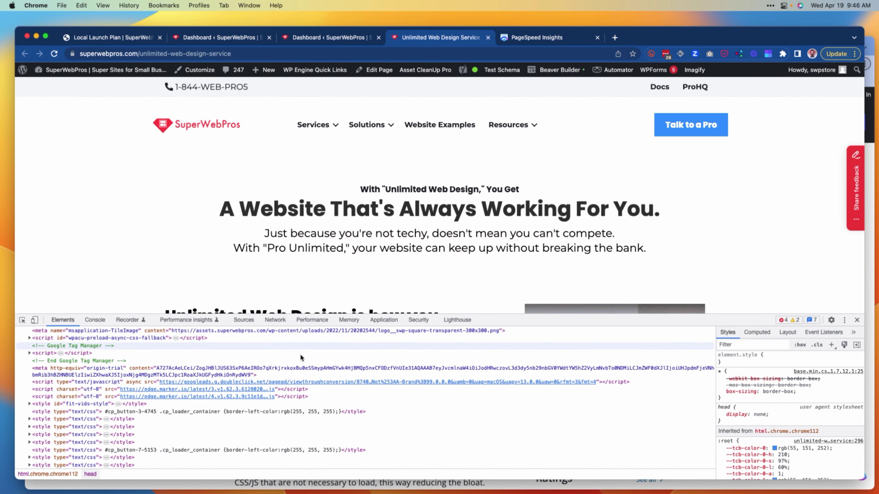
pyautogui.click(542, 41)
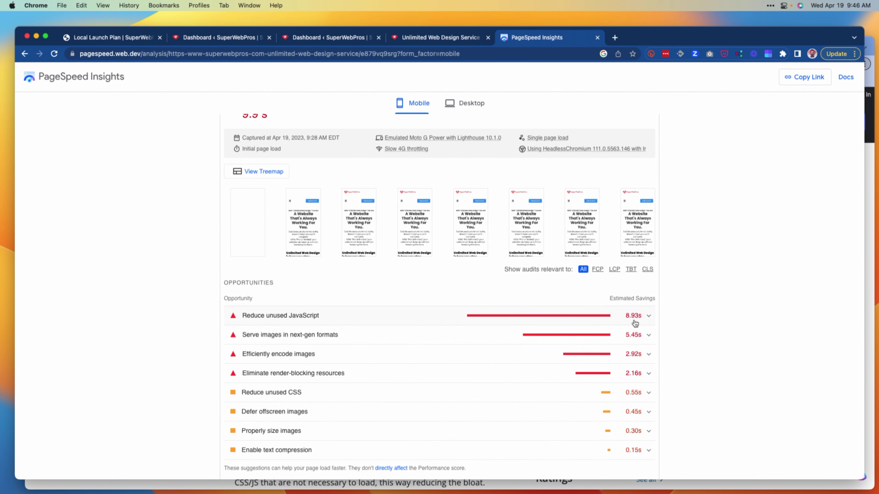
# - Check the 8.93 s unused-JavaScript savings and the analysed URL, then show all open windows
pyautogui.moveTo(635, 322)
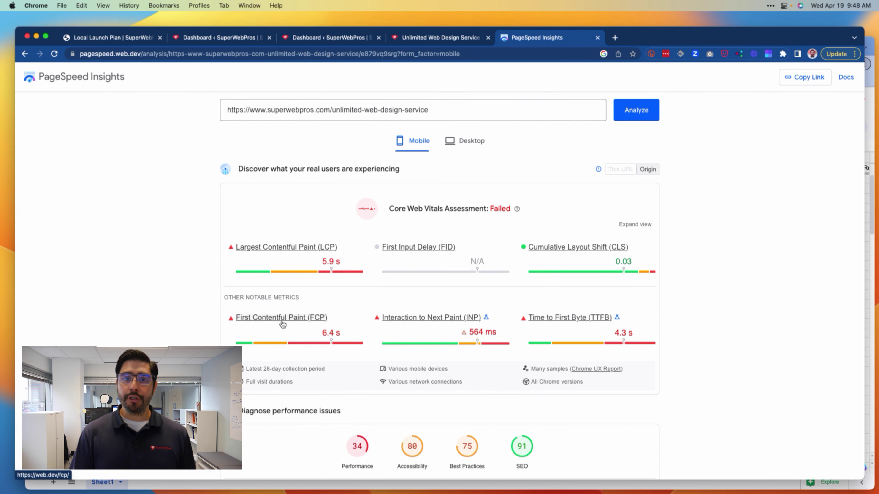
pyautogui.click(442, 114)
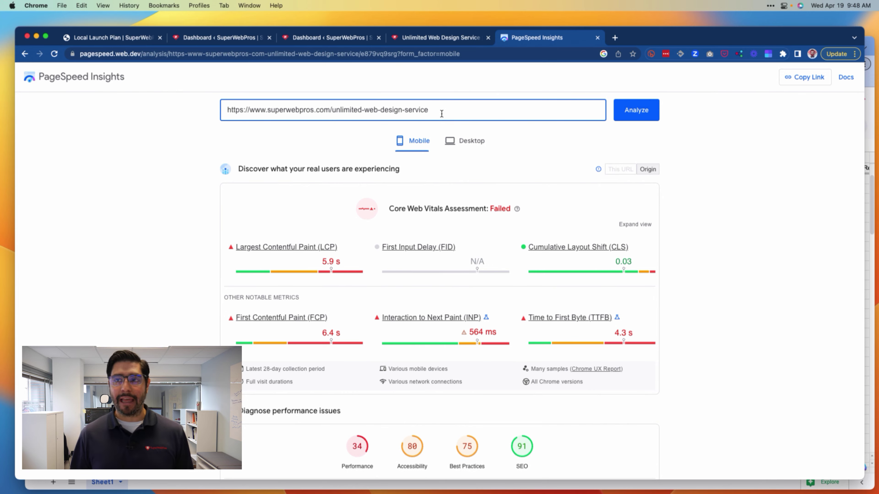
pyautogui.hotkey('ctrl', 'Up')
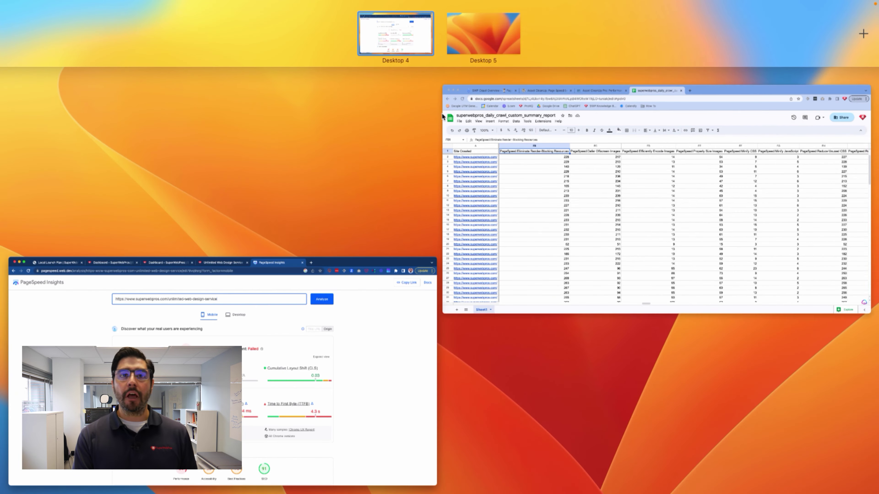
# - Bring the superwebpros_daily_crawl_custom_summary_report spreadsheet window to the front
pyautogui.click(548, 191)
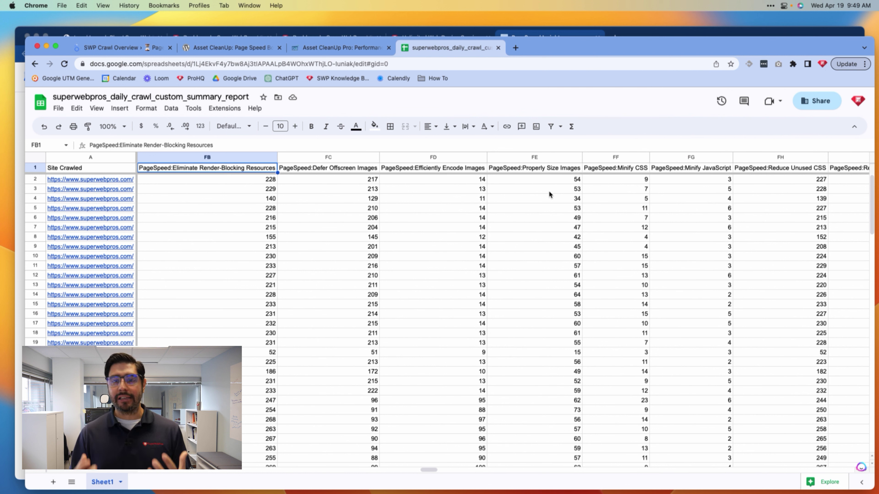
# - Look over the SWP Crawl Overview PageSpeed report, then return to the crawl summary spreadsheet
pyautogui.click(118, 52)
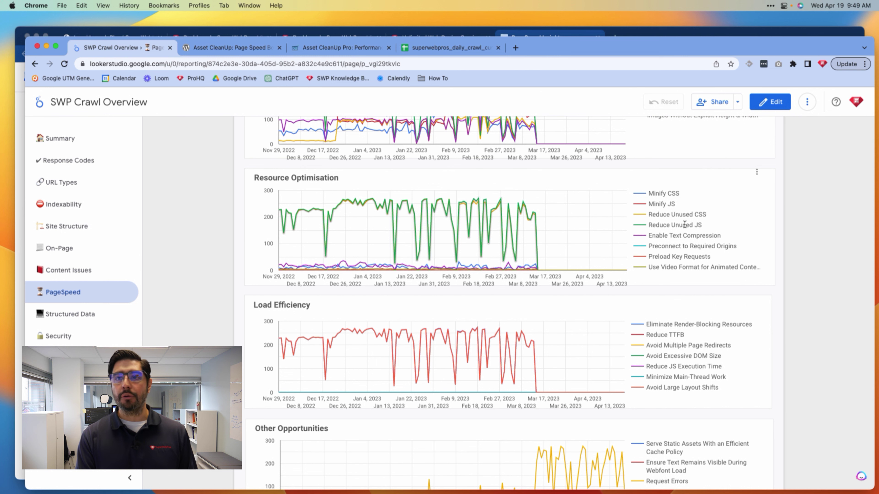
pyautogui.click(453, 50)
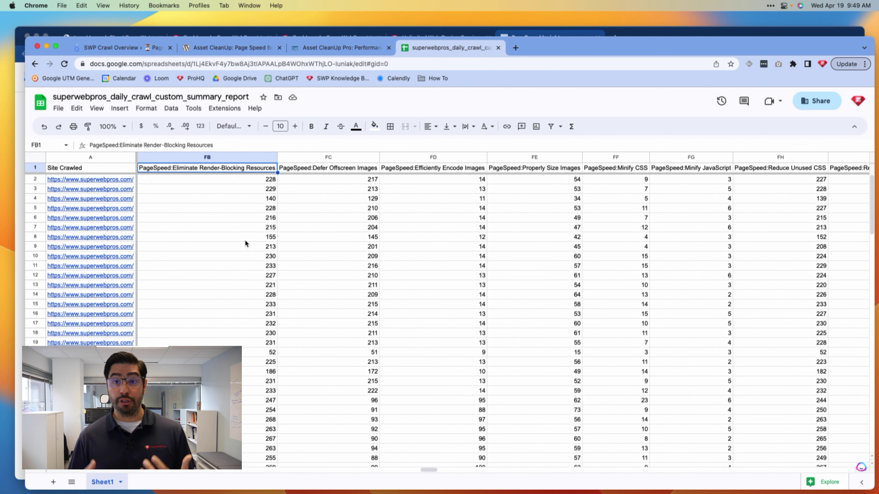
# - Select the PageSpeed:Reduce Unused CSS header in FH1 and move back toward the PageSpeed columns at FB
pyautogui.click(800, 170)
pyautogui.press('Right')
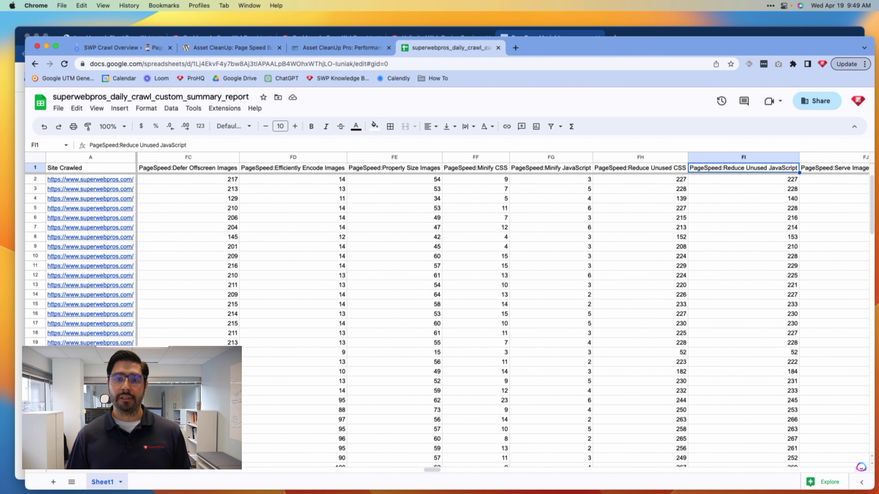
pyautogui.press('Left')
pyautogui.press('Left')
pyautogui.press('Left')
pyautogui.press('Left')
pyautogui.press('Left')
pyautogui.press('Left')
pyautogui.press('Left')
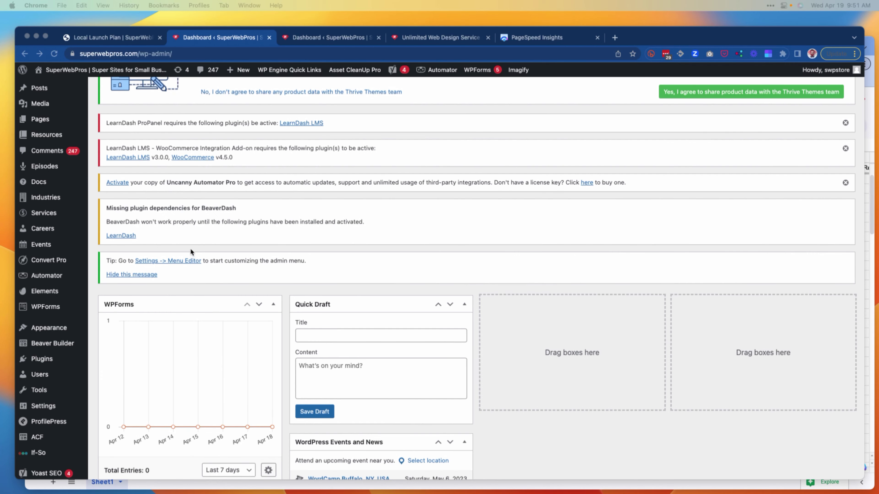
# - Bring WordPress admin forward and go to Plugins > Add New
pyautogui.click(96, 293)
pyautogui.moveTo(59, 363)
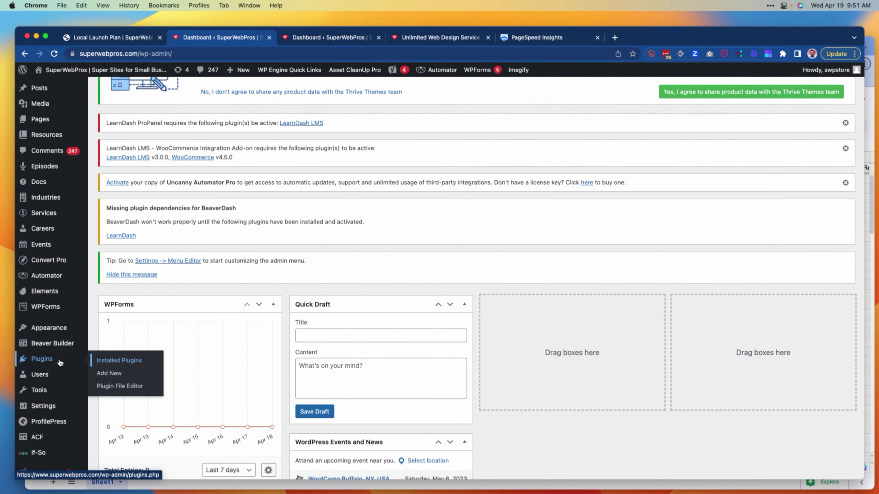
pyautogui.click(113, 375)
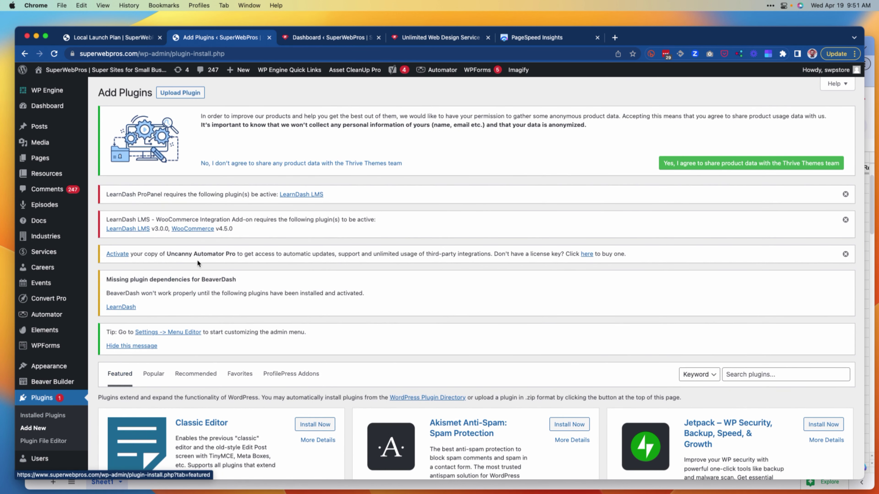
# - Search the plugin directory for "asset cleanup" and confirm Asset CleanUp: Page Speed Booster shows Active
pyautogui.click(814, 376)
pyautogui.write('asset cleanup')
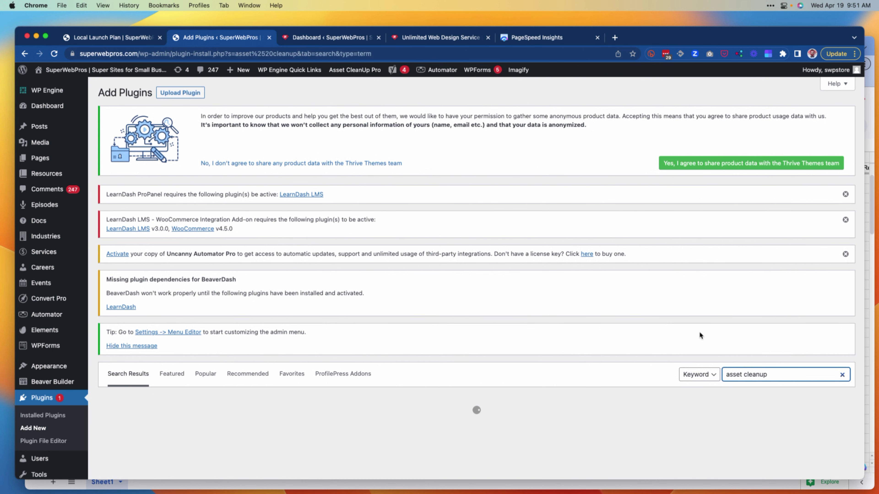
pyautogui.scroll(-3, 699, 332)
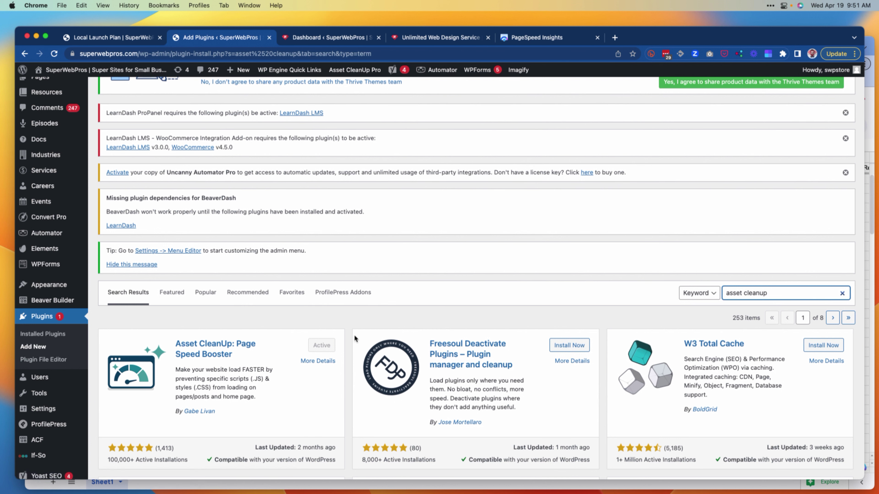
pyautogui.scroll(-1, 292, 347)
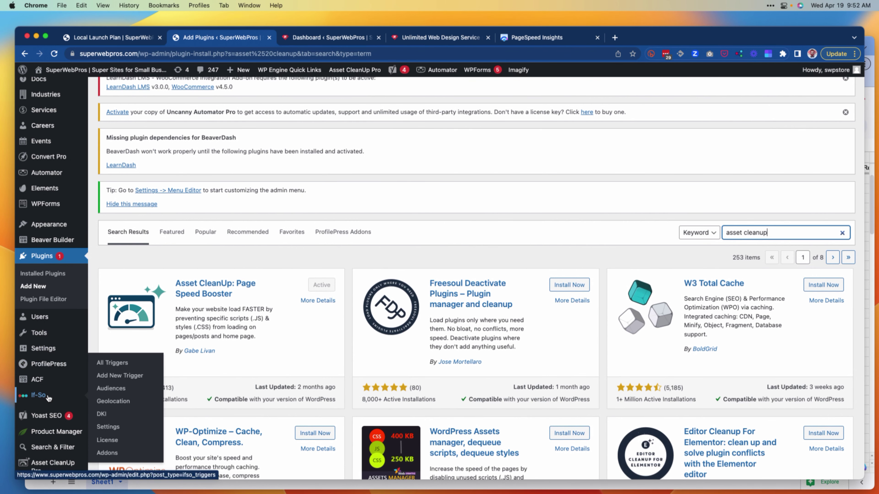
pyautogui.scroll(-2, 48, 398)
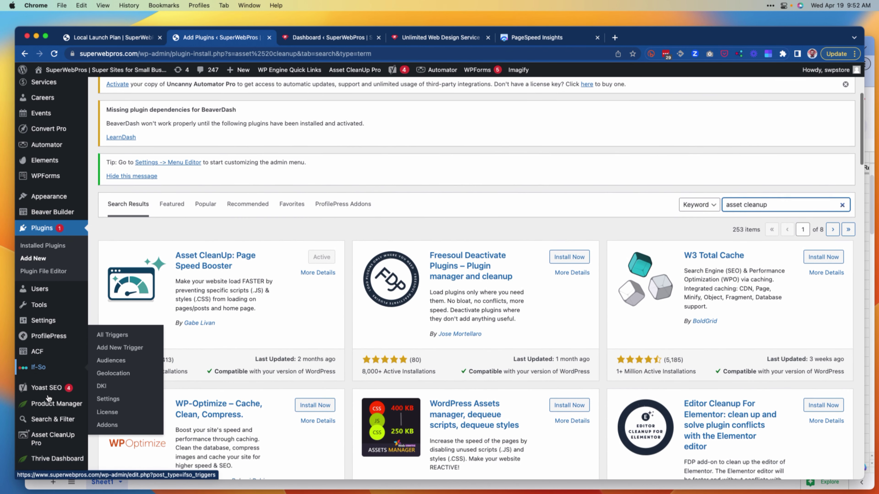
pyautogui.moveTo(44, 430)
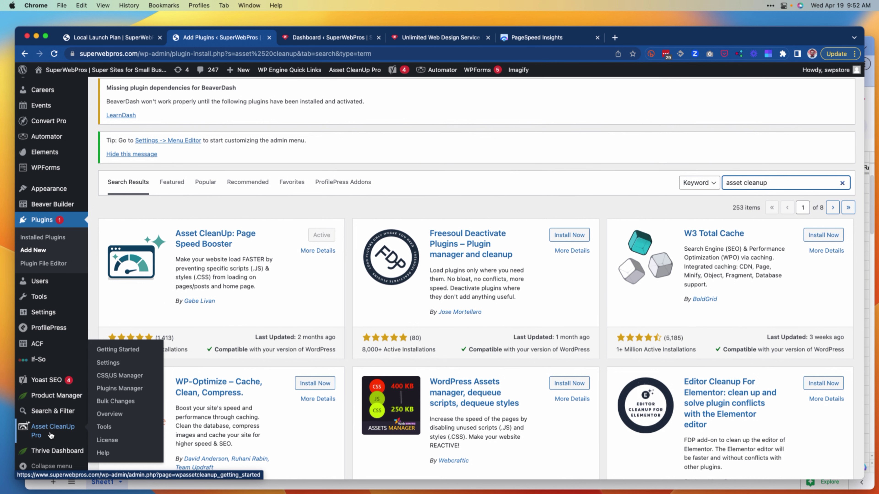
# - Open the Asset CleanUp Pro 1.2.3.1 Getting Started page and read through how the plugin works
pyautogui.click(127, 350)
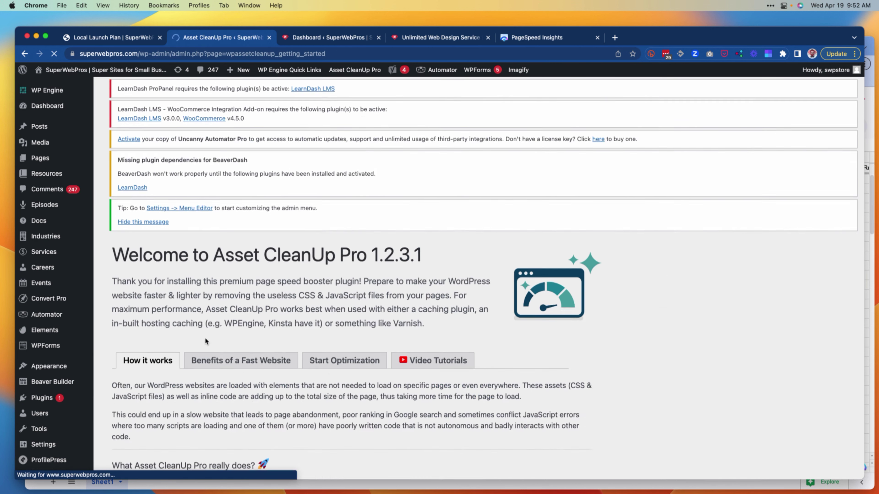
pyautogui.scroll(-2, 253, 348)
pyautogui.scroll(-5, 254, 349)
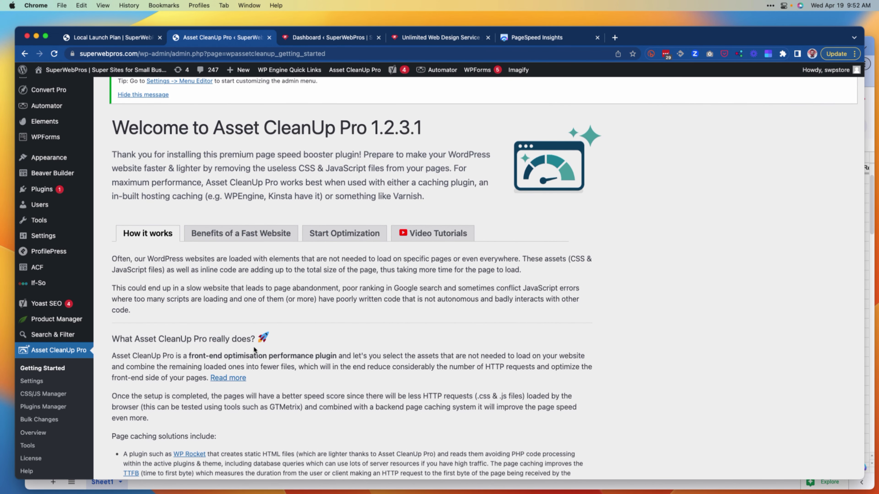
pyautogui.scroll(-3, 254, 350)
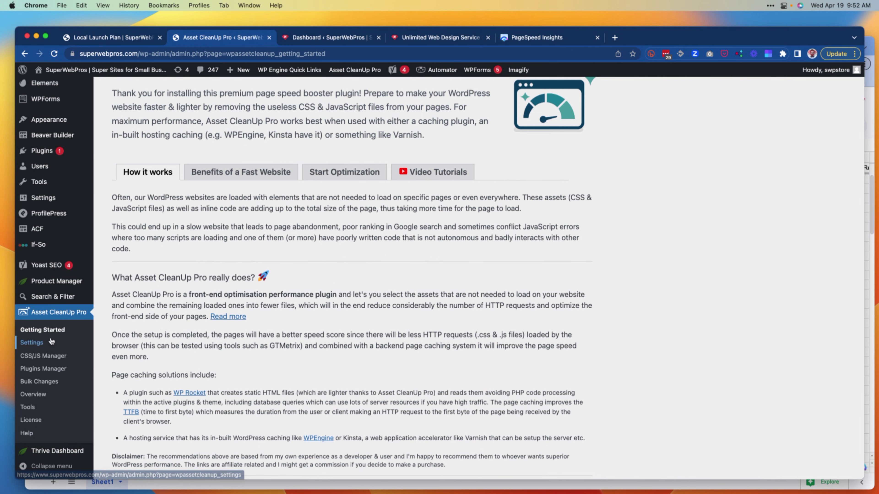
pyautogui.click(45, 345)
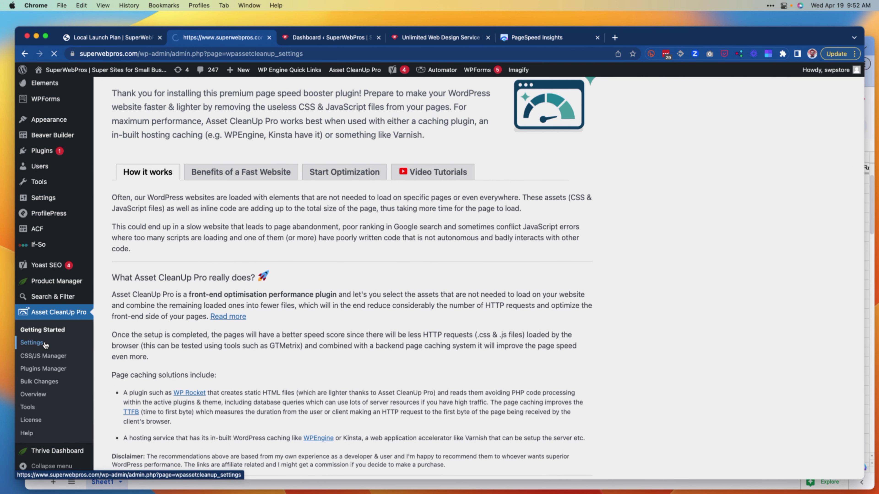
# - Read the Stripping the fat settings section, then return to the Unlimited Web Design Service tab
pyautogui.scroll(-3, 222, 333)
pyautogui.scroll(-4, 222, 334)
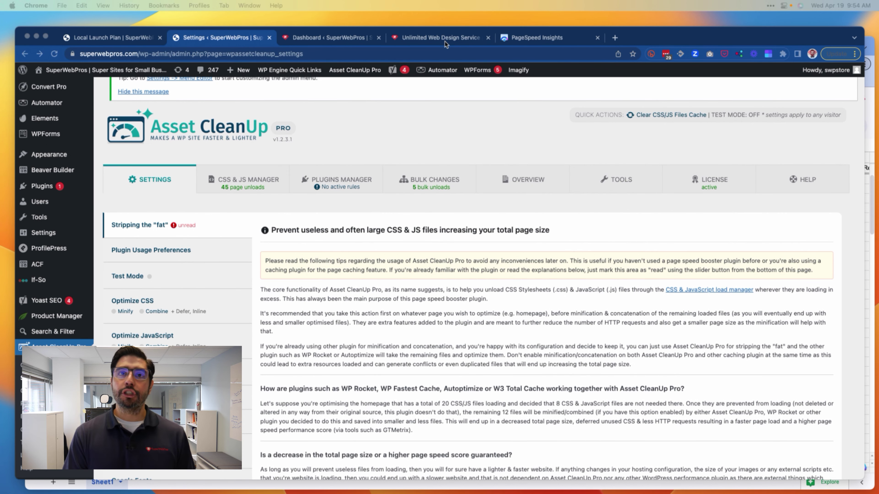
pyautogui.click(440, 37)
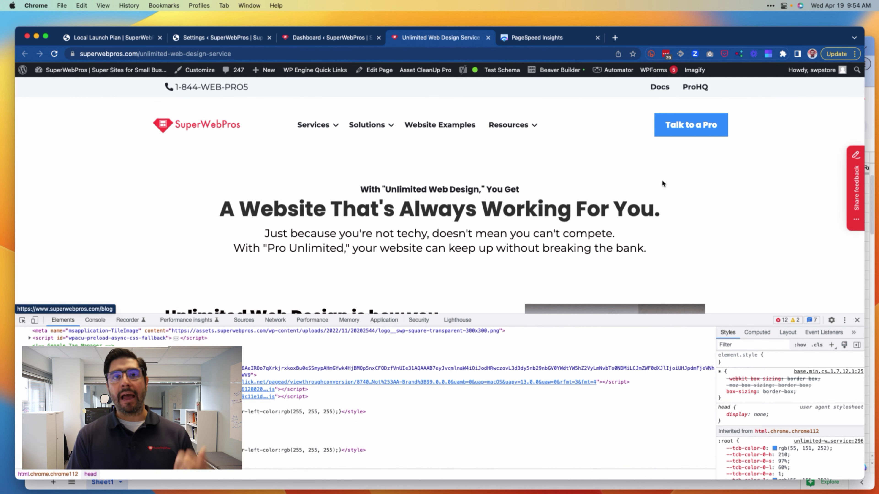
# - Close Chrome DevTools so the full Unlimited Web Design Service page shows
pyautogui.click(857, 321)
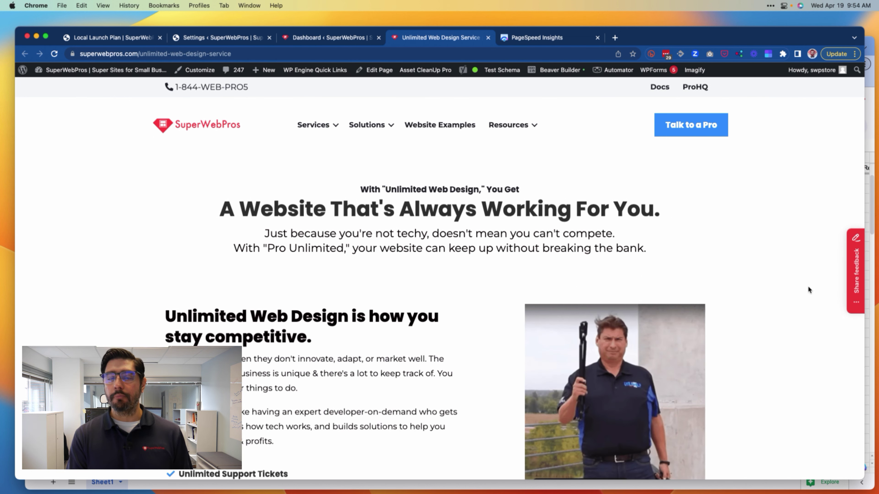
pyautogui.click(380, 70)
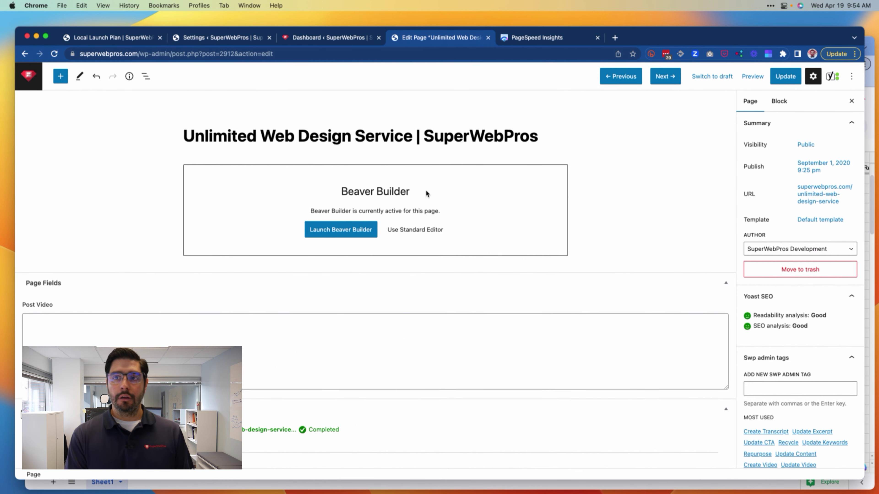
# - Scroll the page editor down to the Asset CleanUp section recommending Test Mode
pyautogui.scroll(-1, 651, 211)
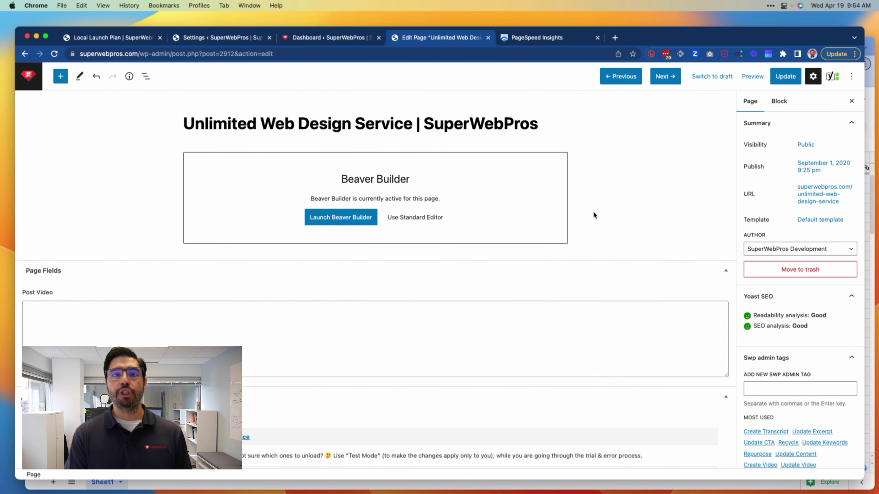
# - Scroll to the CSS & JavaScript Manager / Page Options metabox listing 65 enqueued files by location
pyautogui.scroll(-5, 593, 215)
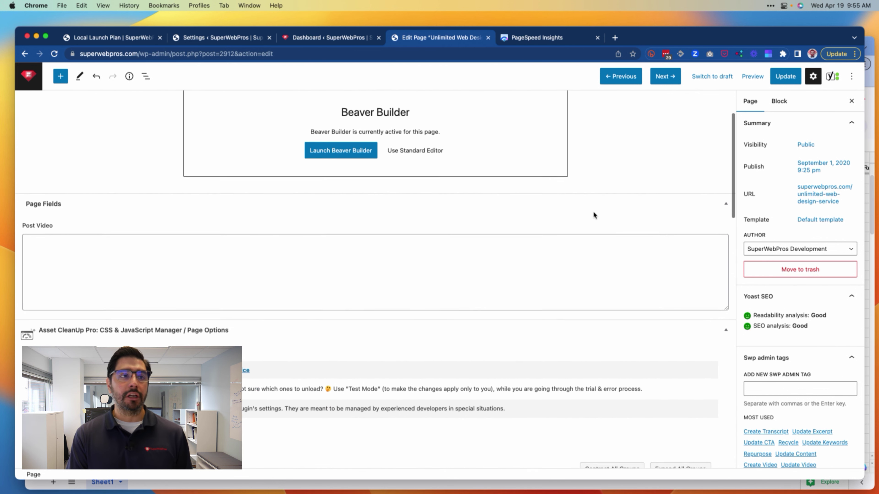
pyautogui.scroll(-3, 593, 212)
pyautogui.scroll(-2, 593, 212)
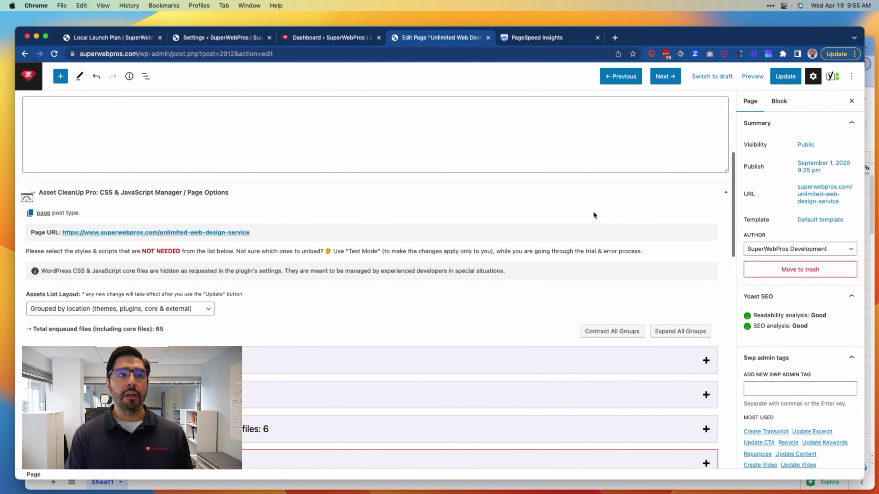
pyautogui.scroll(-2, 195, 196)
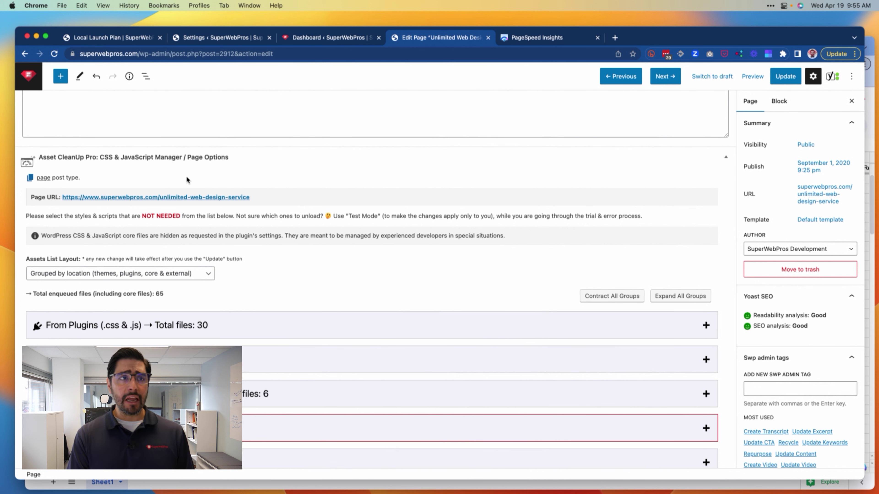
pyautogui.scroll(-2, 187, 180)
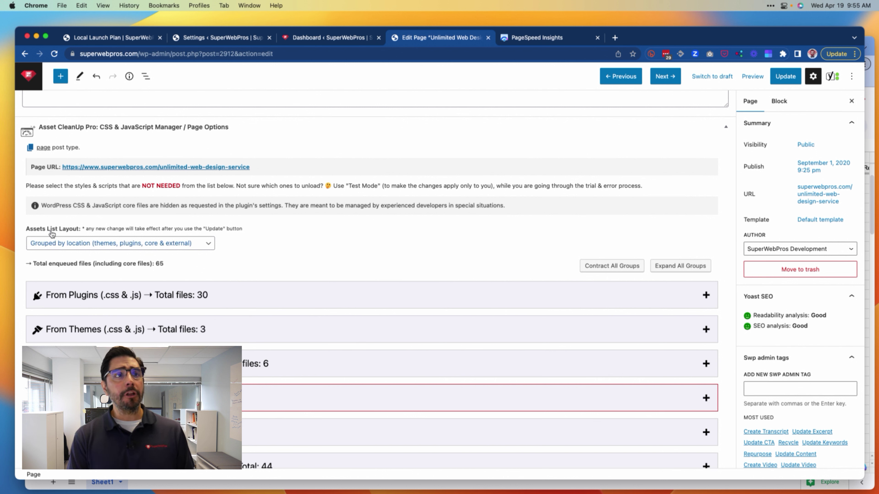
pyautogui.click(198, 247)
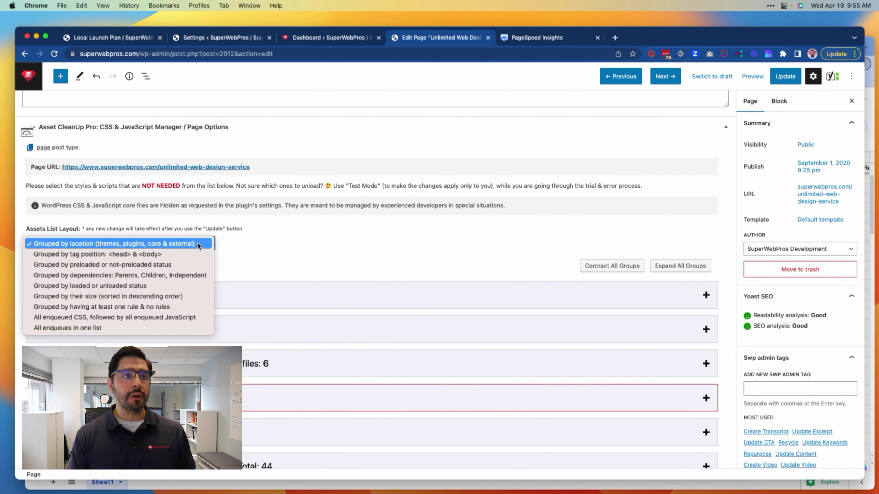
pyautogui.click(199, 244)
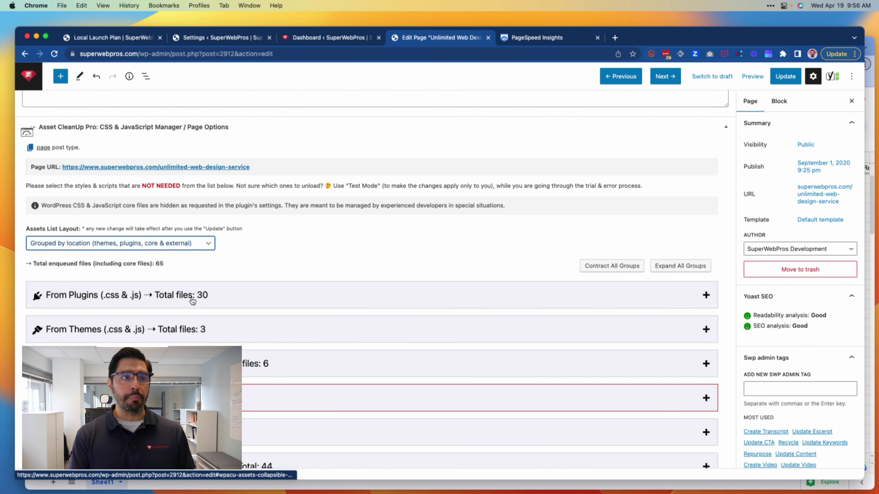
pyautogui.scroll(-3, 183, 338)
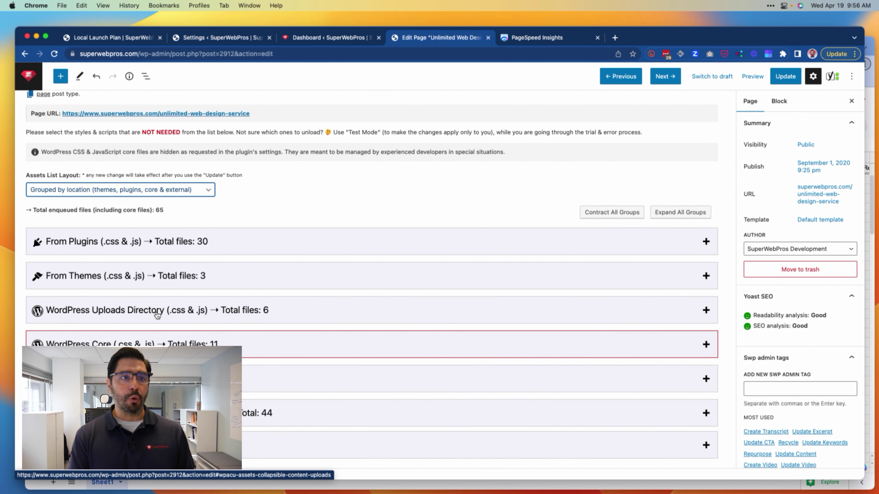
pyautogui.scroll(-2, 157, 315)
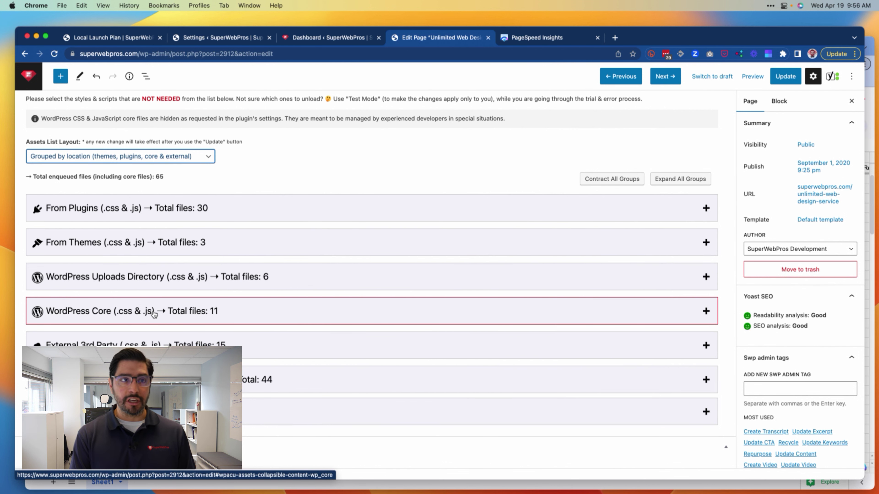
pyautogui.scroll(-1, 154, 313)
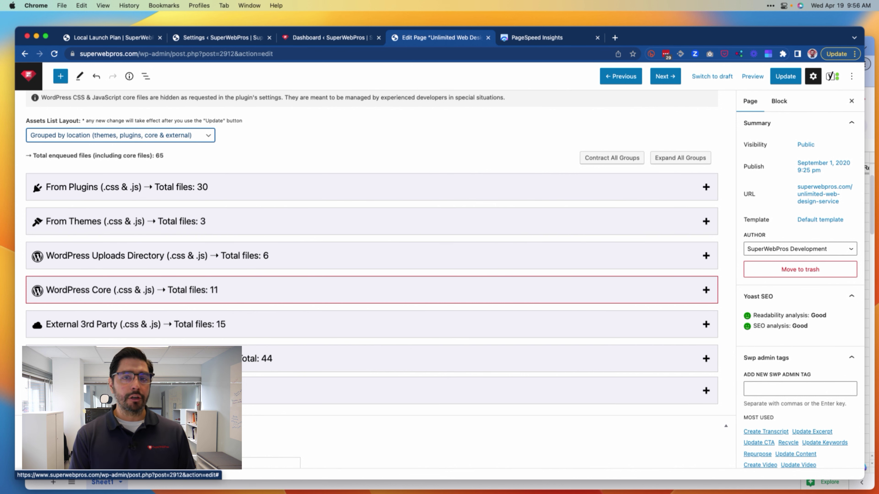
pyautogui.scroll(2, 167, 259)
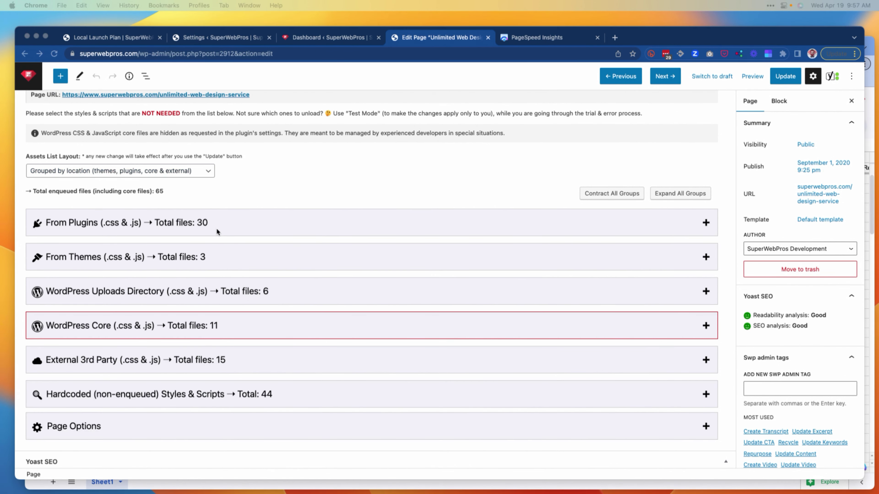
pyautogui.click(217, 231)
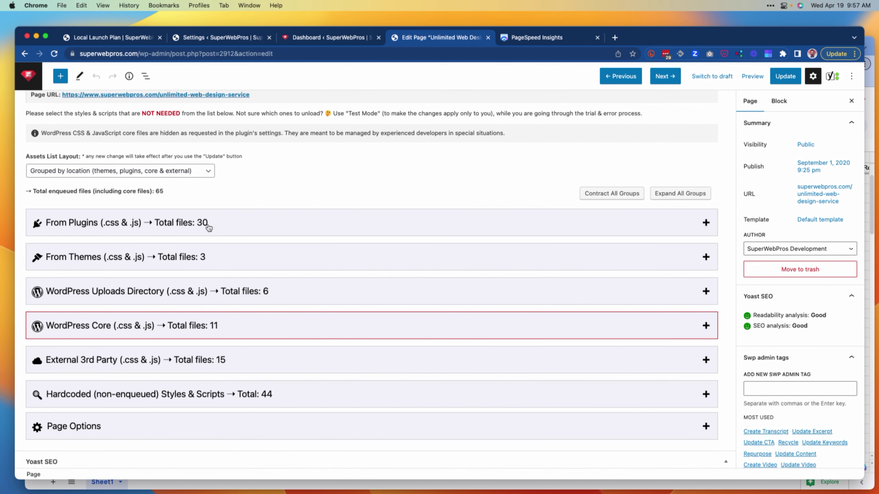
# - Expand From Plugins and review its Beaver Builder and Ultimate Addons CSS and JS files
pyautogui.click(209, 227)
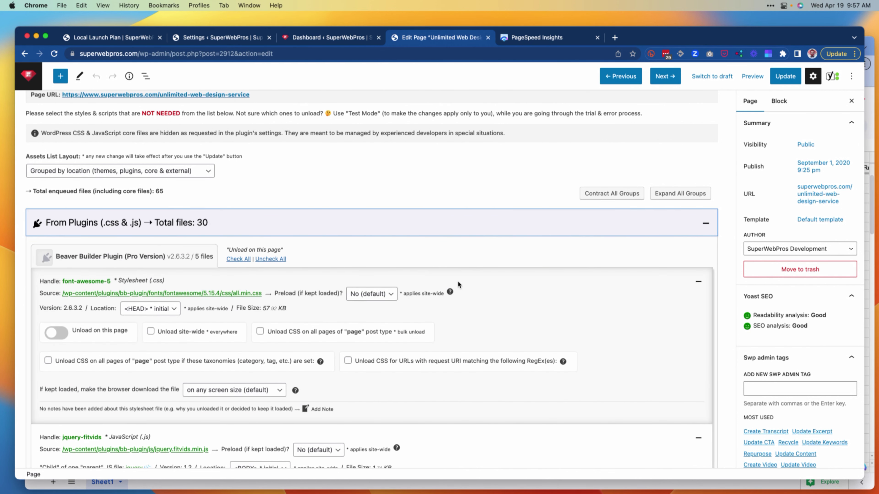
pyautogui.scroll(-3, 457, 281)
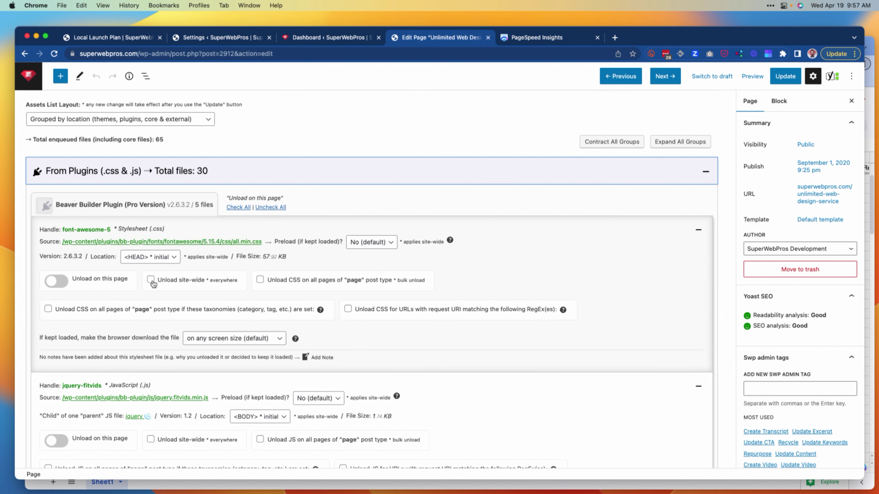
pyautogui.scroll(-5, 153, 283)
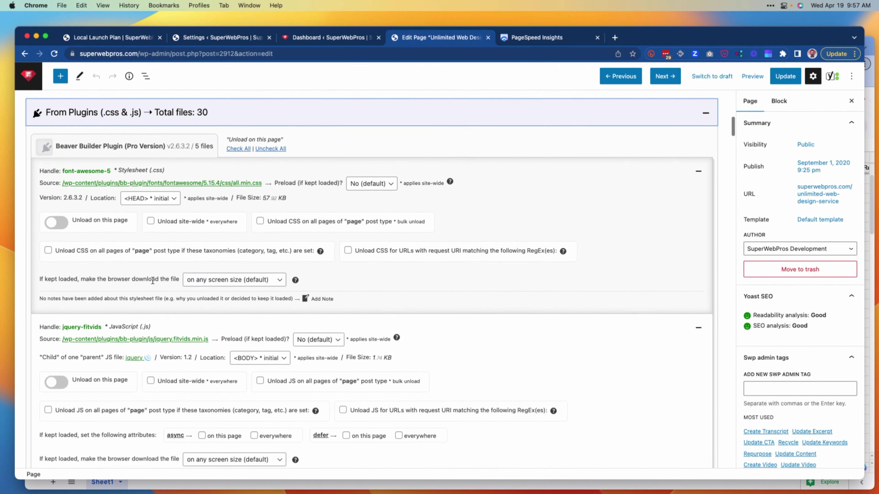
pyautogui.scroll(3, 153, 280)
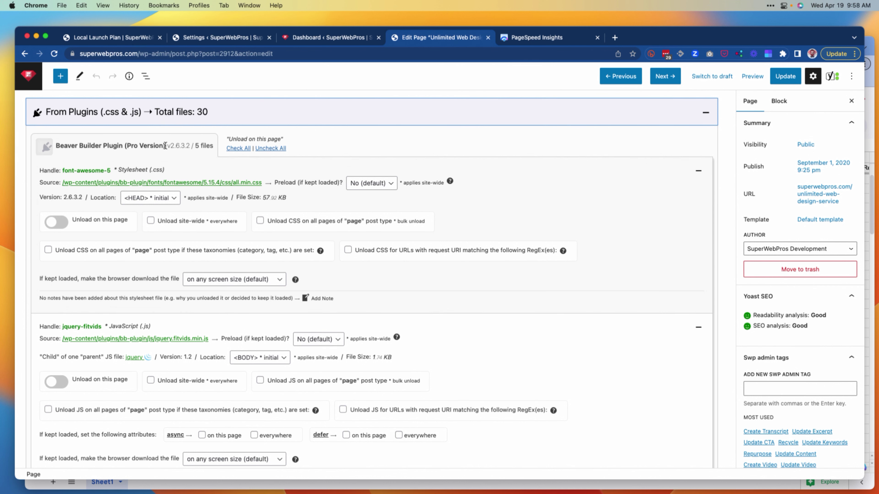
pyautogui.scroll(-6, 177, 252)
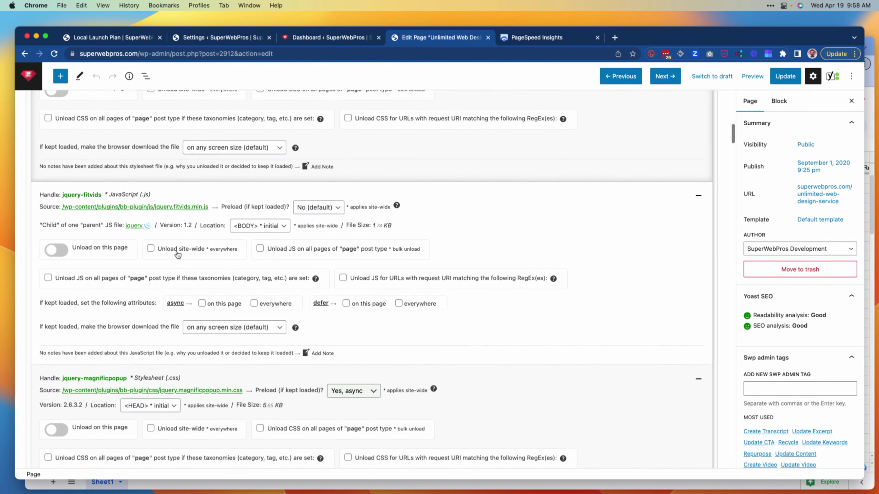
pyautogui.scroll(-6, 177, 253)
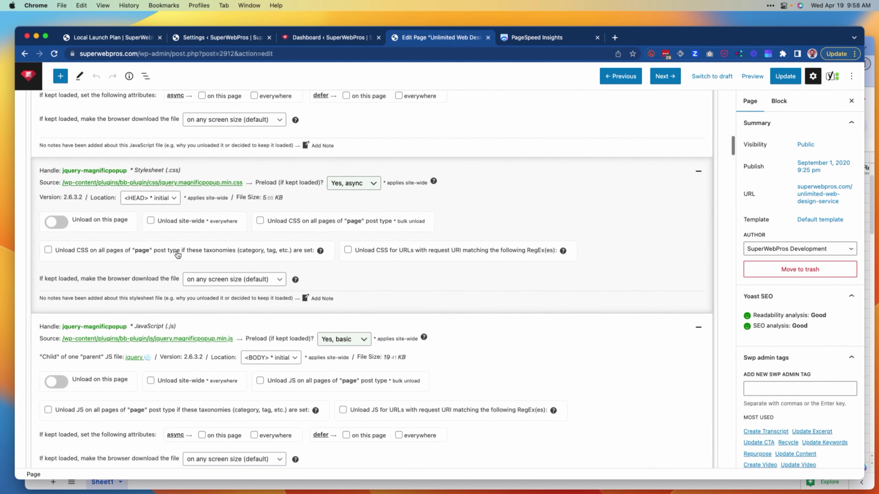
pyautogui.scroll(-7, 178, 255)
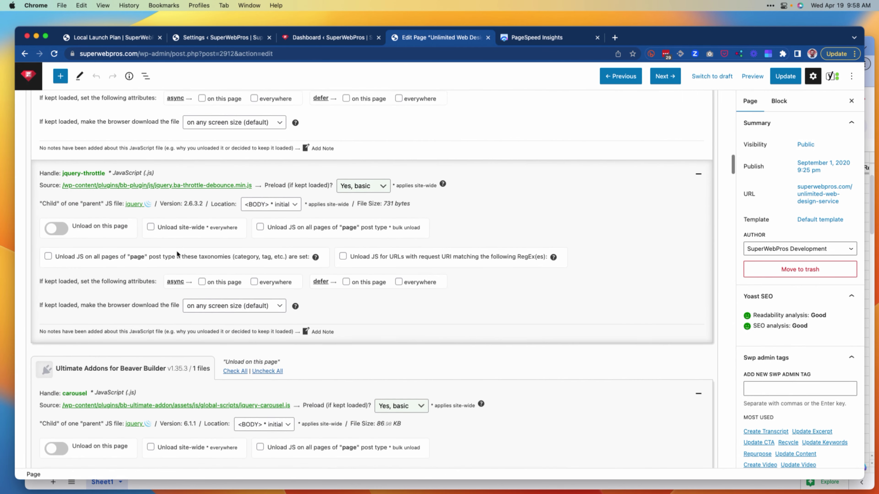
pyautogui.scroll(-5, 177, 255)
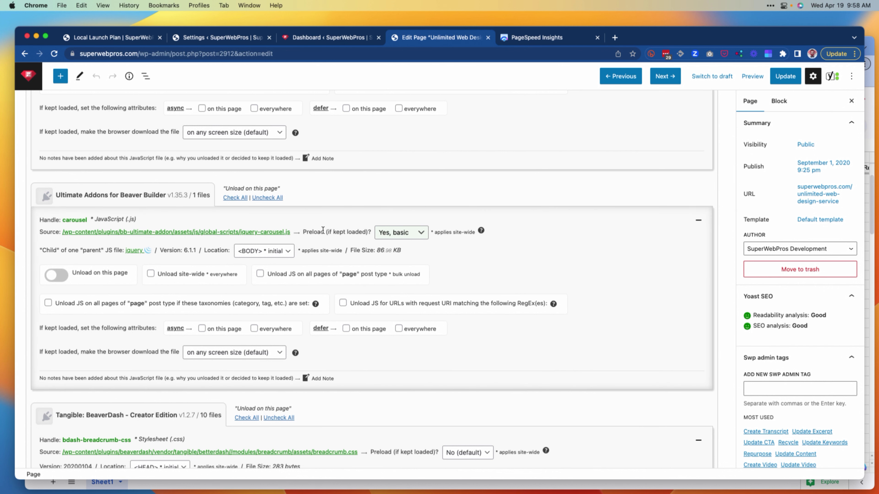
pyautogui.moveTo(303, 232); pyautogui.dragTo(348, 236)
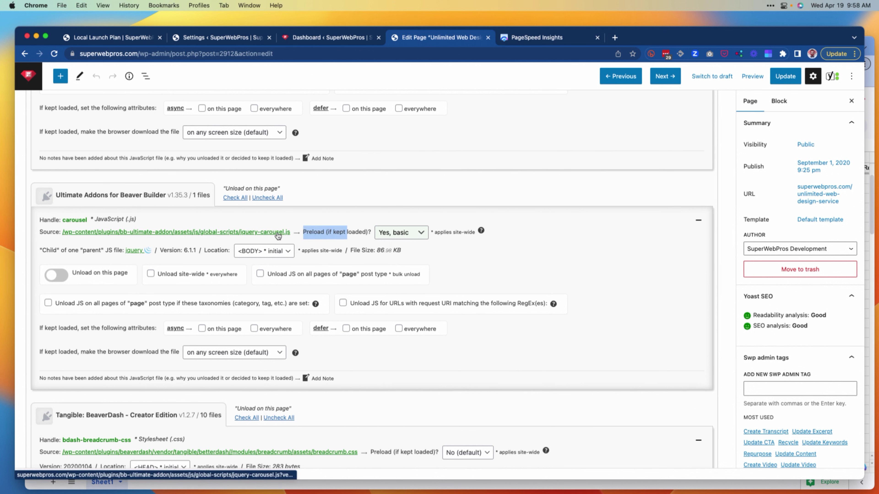
pyautogui.click(417, 239)
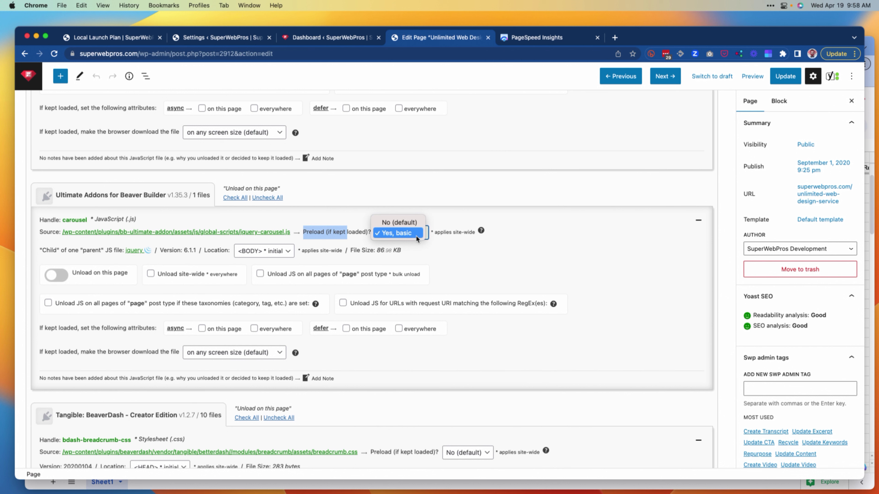
pyautogui.click(416, 236)
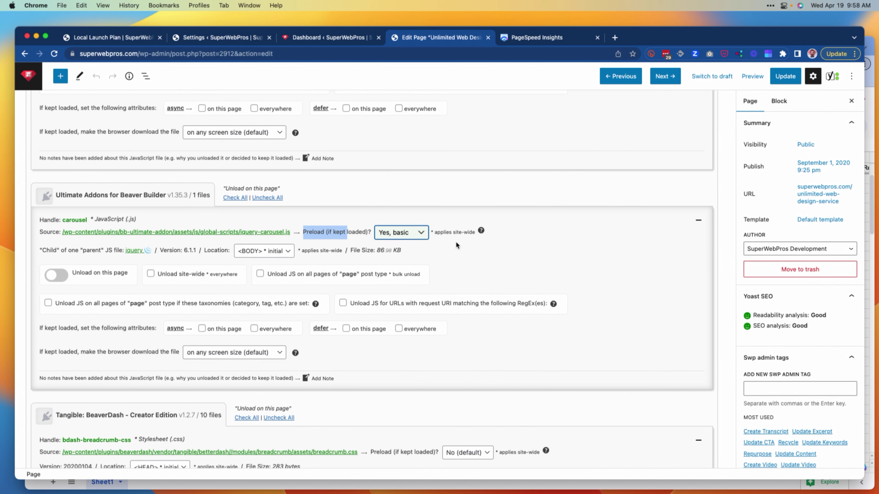
pyautogui.click(465, 245)
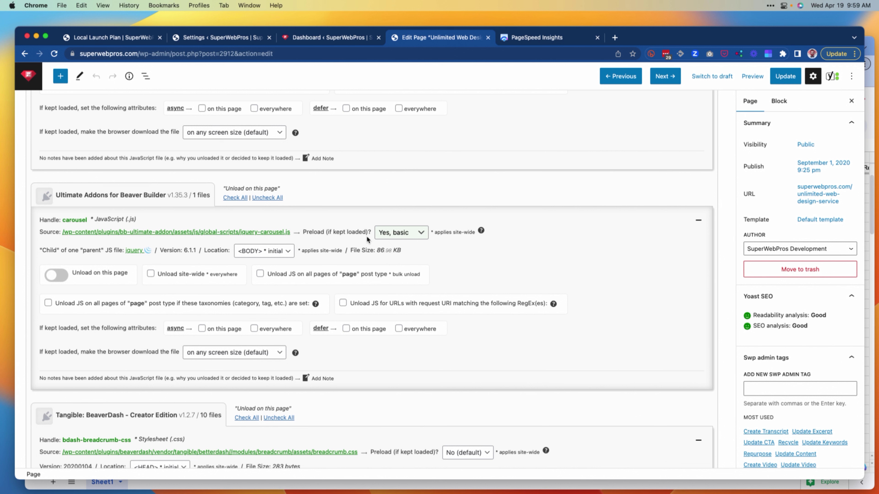
pyautogui.click(272, 252)
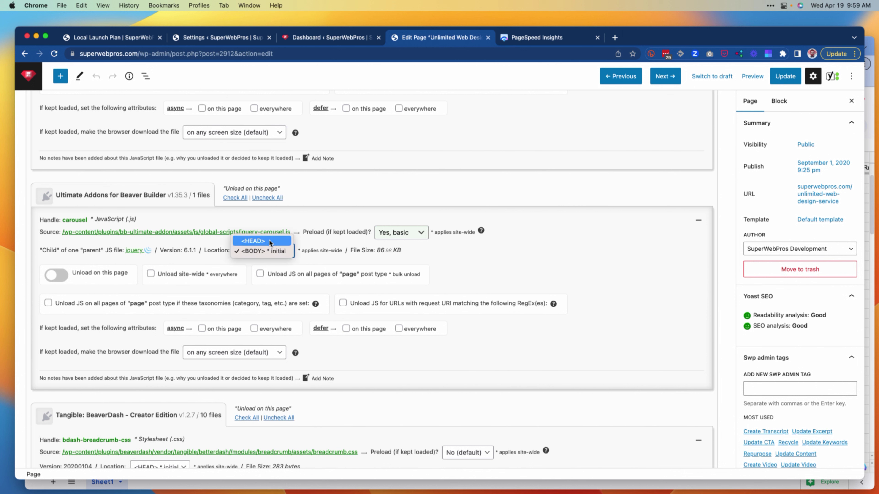
pyautogui.click(329, 255)
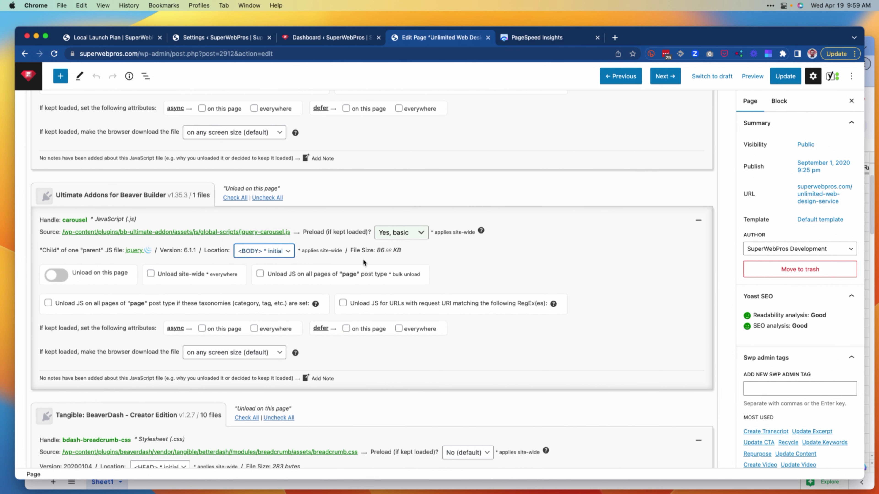
pyautogui.click(284, 251)
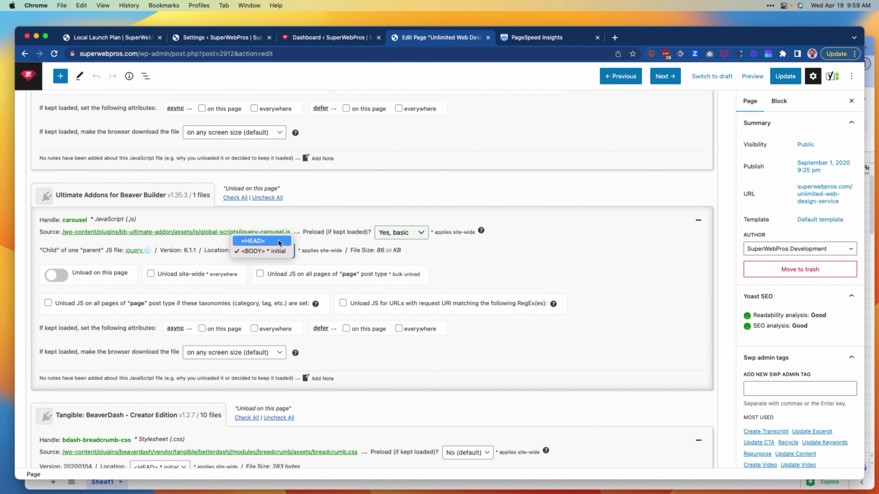
pyautogui.press('Escape')
pyautogui.press('Up')
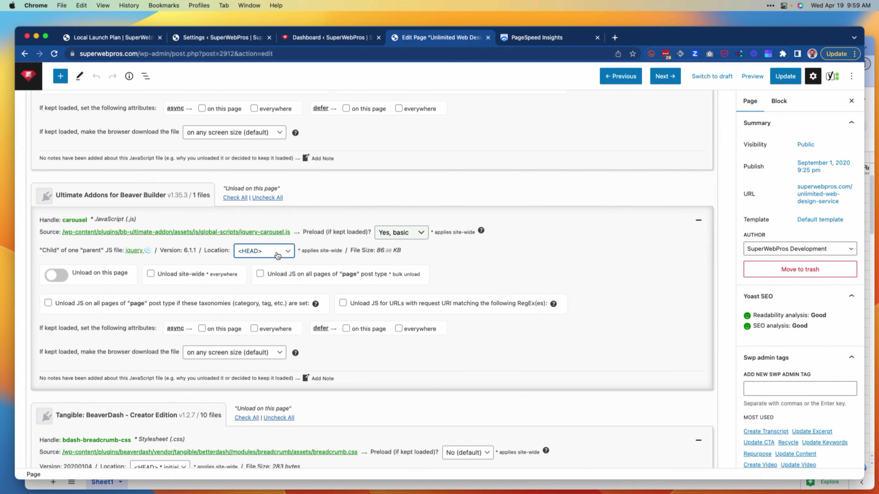
pyautogui.click(277, 255)
pyautogui.click(275, 261)
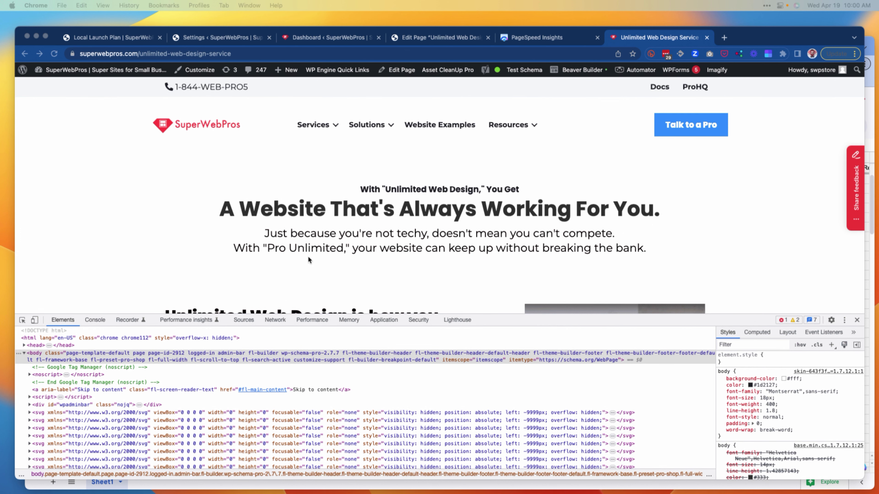
pyautogui.click(428, 38)
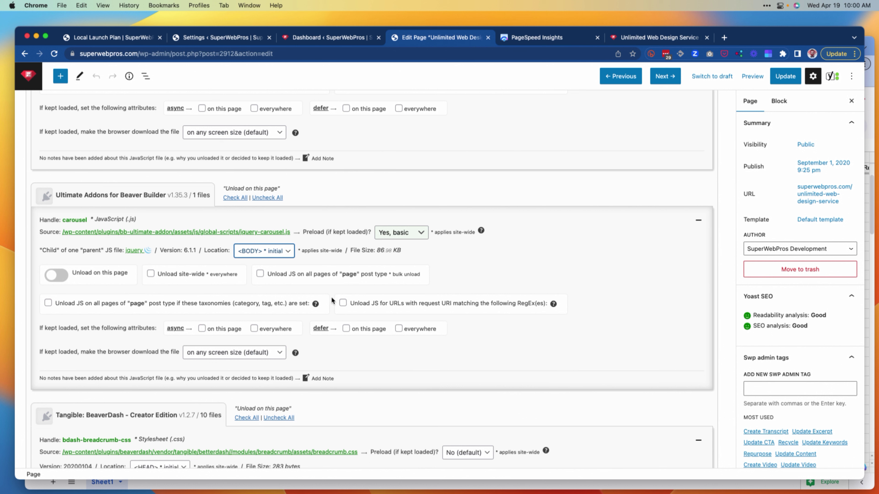
# - Mark all 10 Tangible: BeaverDash – Creator Edition files to unload via Check All
pyautogui.scroll(-5, 331, 296)
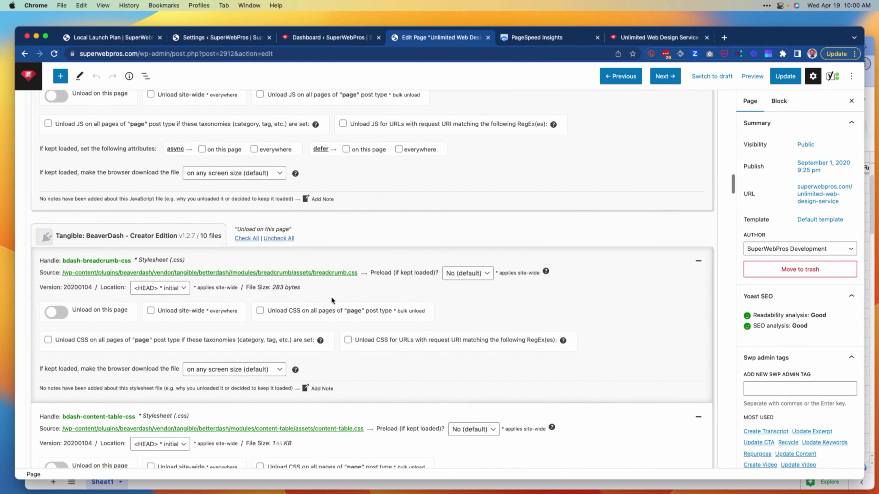
pyautogui.scroll(-1, 331, 300)
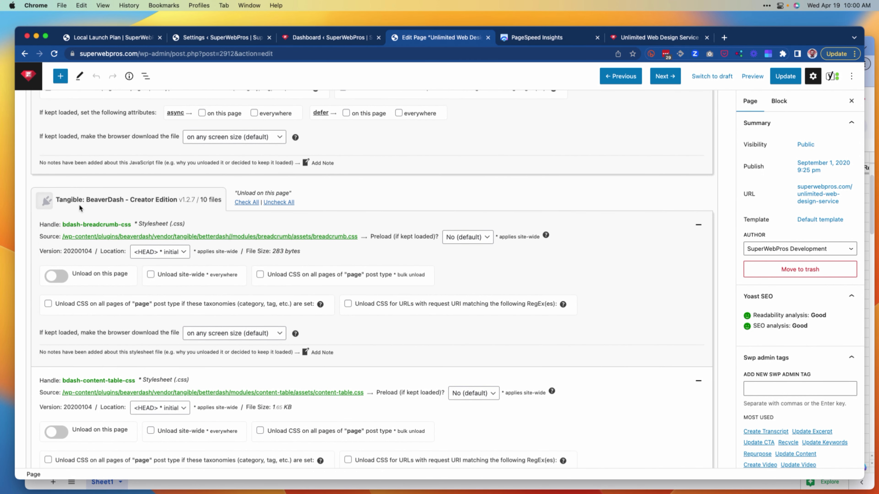
pyautogui.scroll(-1, 115, 205)
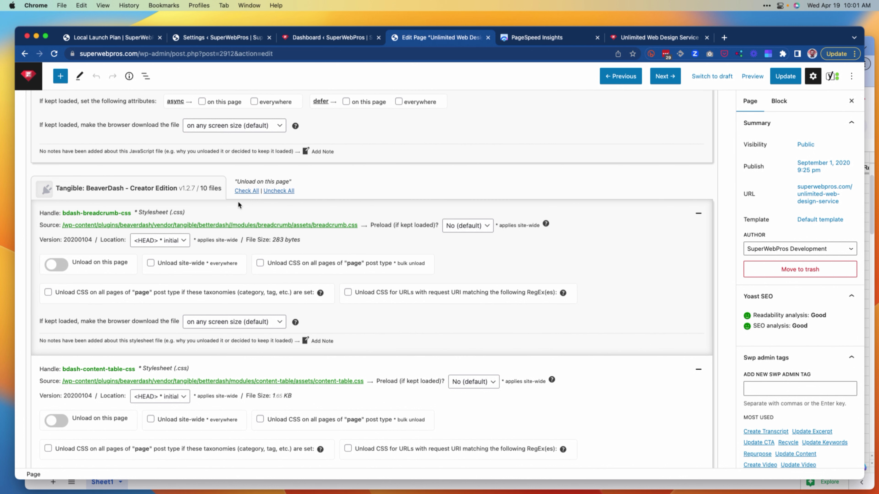
pyautogui.click(246, 191)
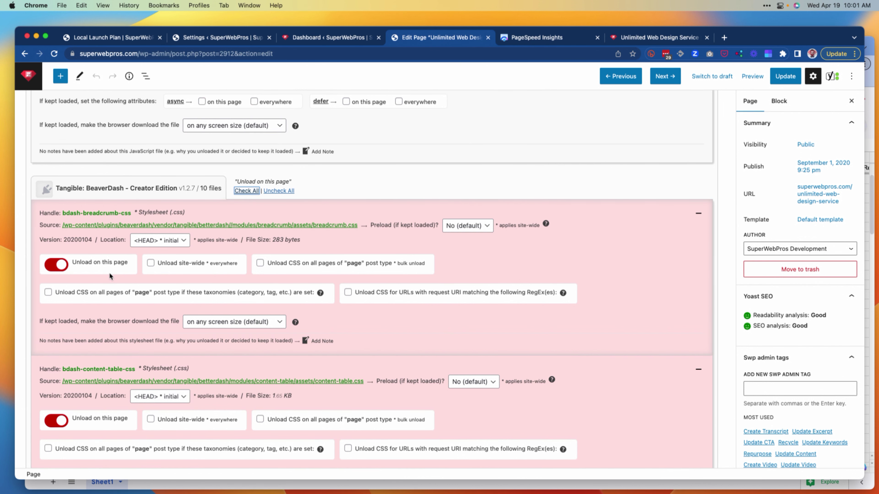
pyautogui.scroll(-3, 110, 274)
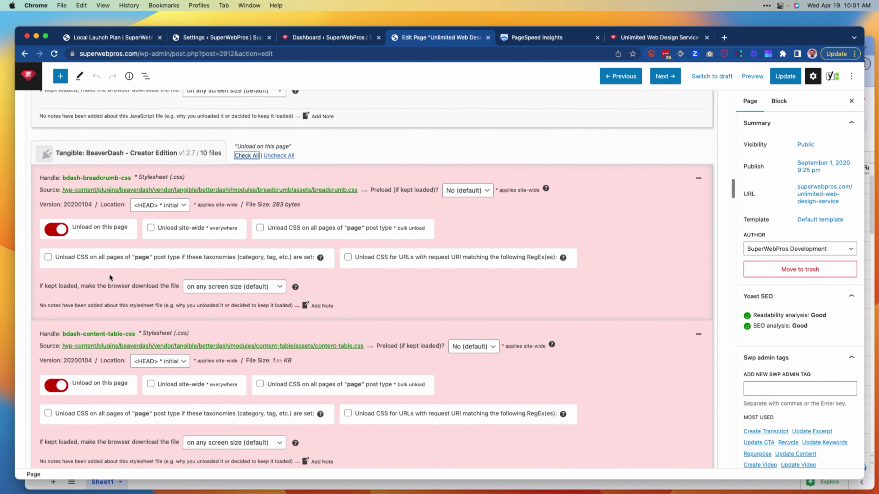
pyautogui.scroll(-10, 285, 239)
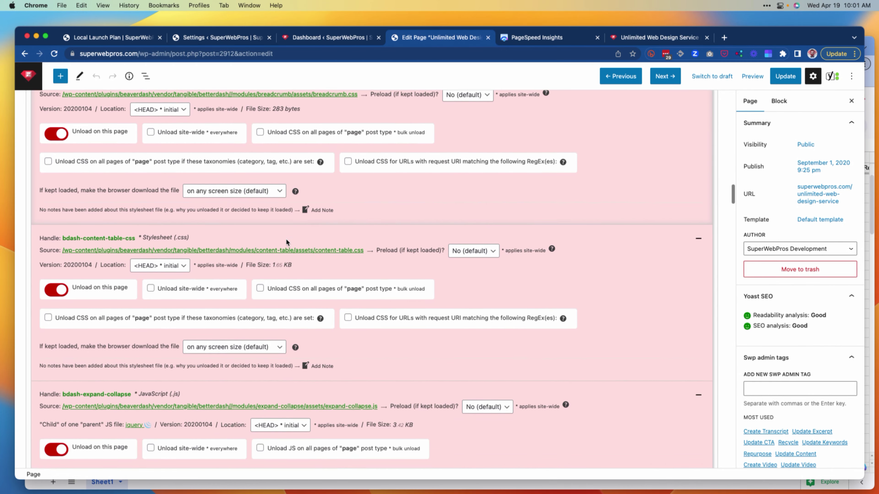
pyautogui.scroll(-15, 286, 239)
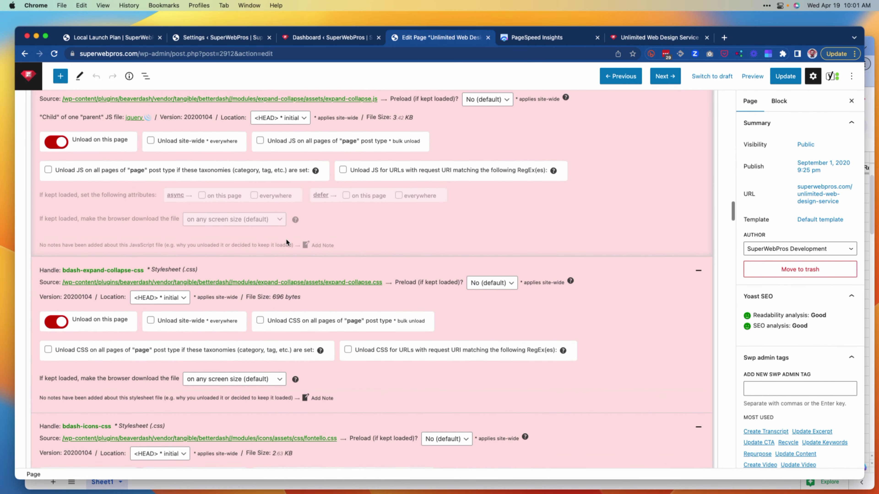
pyautogui.scroll(-12, 286, 239)
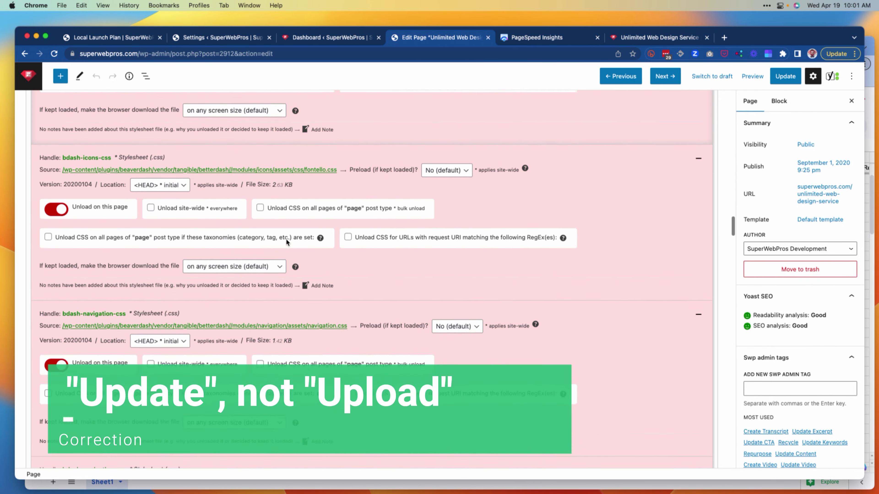
pyautogui.scroll(-12, 286, 242)
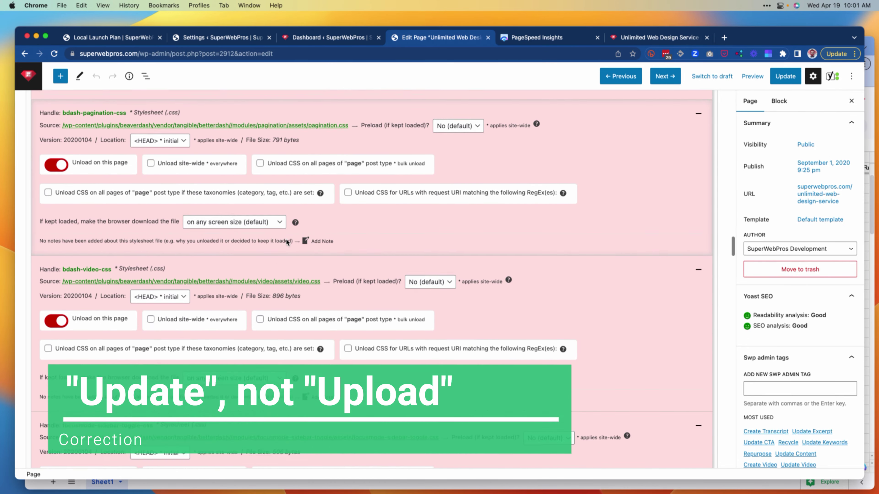